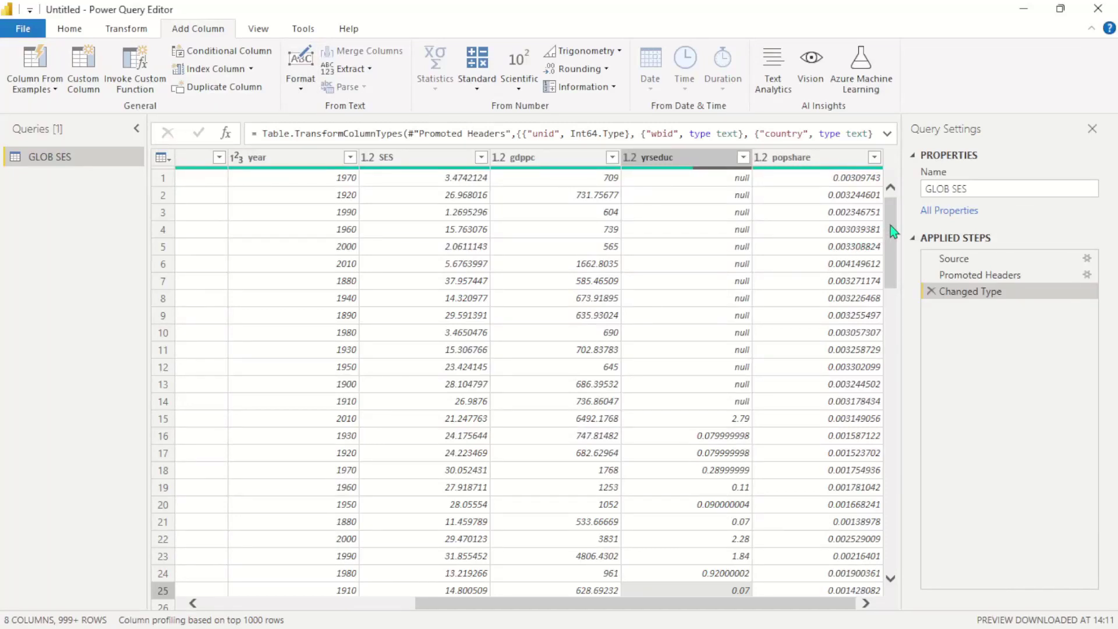
# Bring back the Home ribbon and scroll the GLOB SES grid to its leftmost columns.
pyautogui.moveTo(890, 227)
pyautogui.mouseDown()
pyautogui.moveTo(891, 486)
pyautogui.moveTo(890, 228)
pyautogui.mouseUp()
pyautogui.click(69, 29)
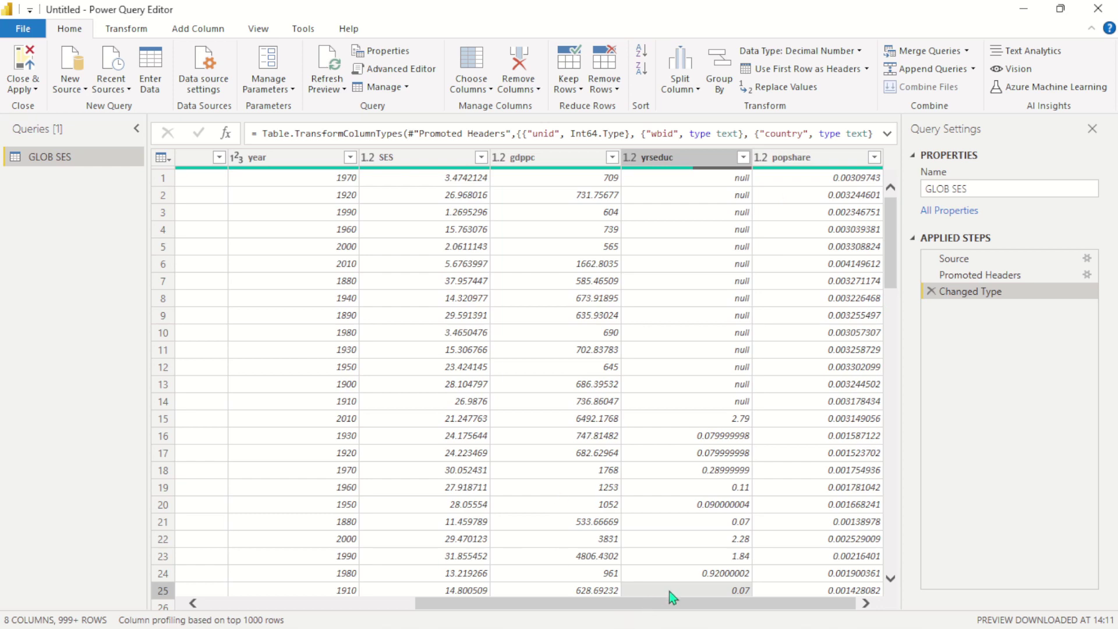
pyautogui.moveTo(688, 604); pyautogui.dragTo(640, 589)
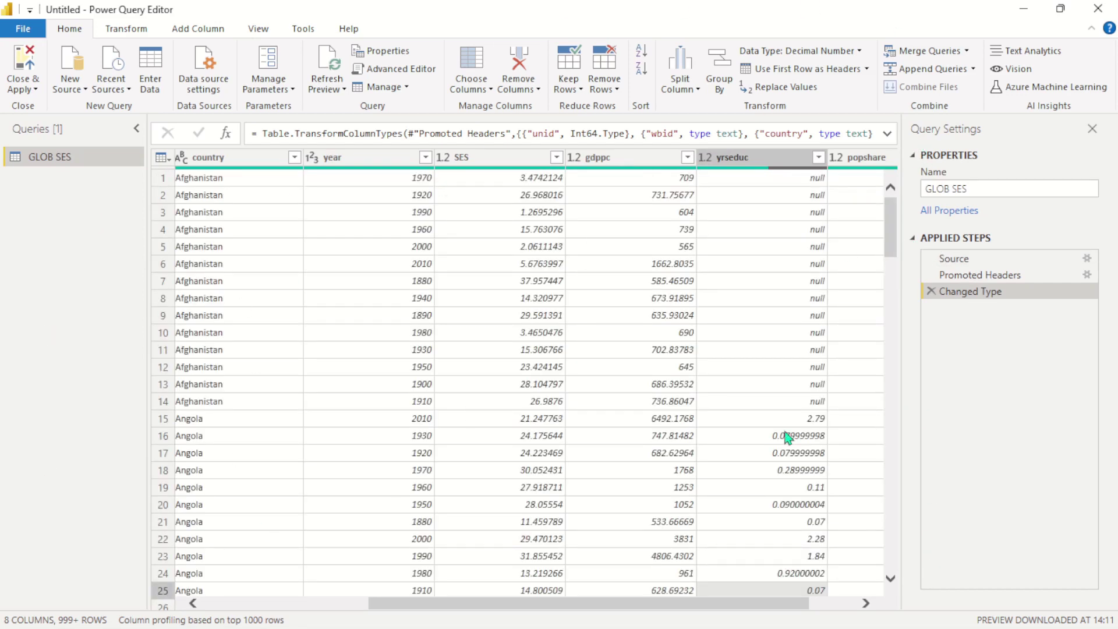
pyautogui.moveTo(614, 594); pyautogui.dragTo(170, 536)
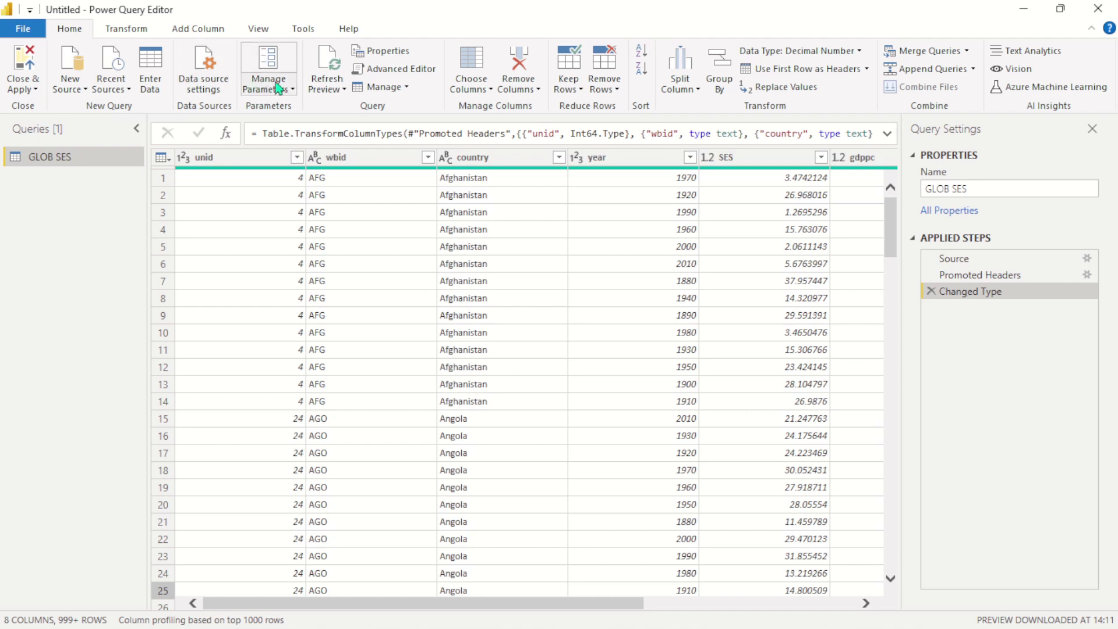
# Create a new parameter and rename Parameter1 to Select_Country.
pyautogui.click(294, 90)
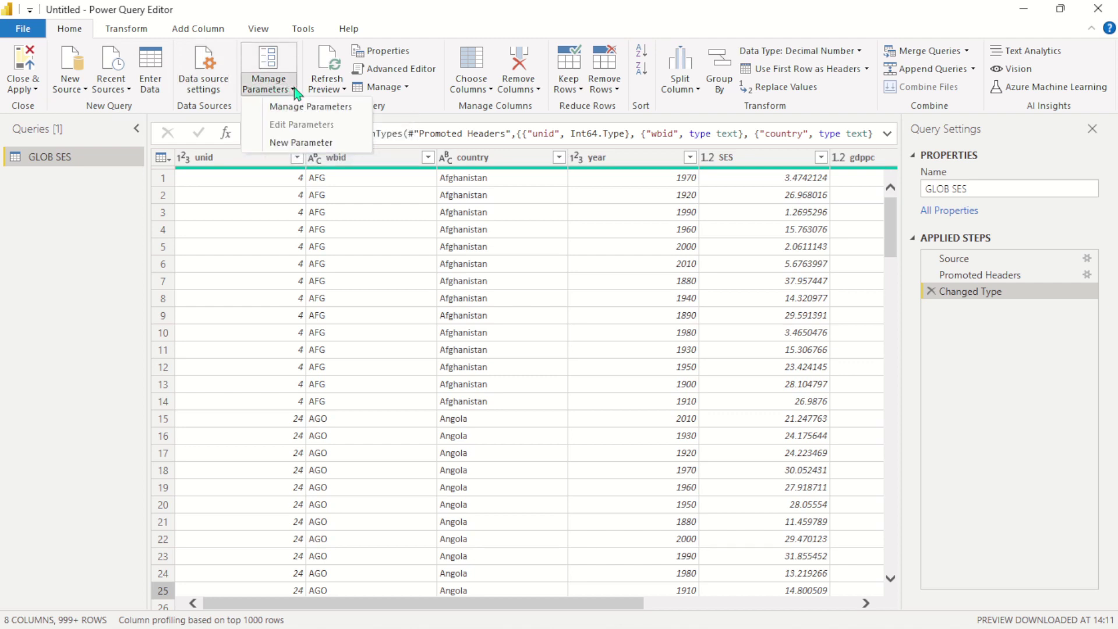
pyautogui.click(305, 144)
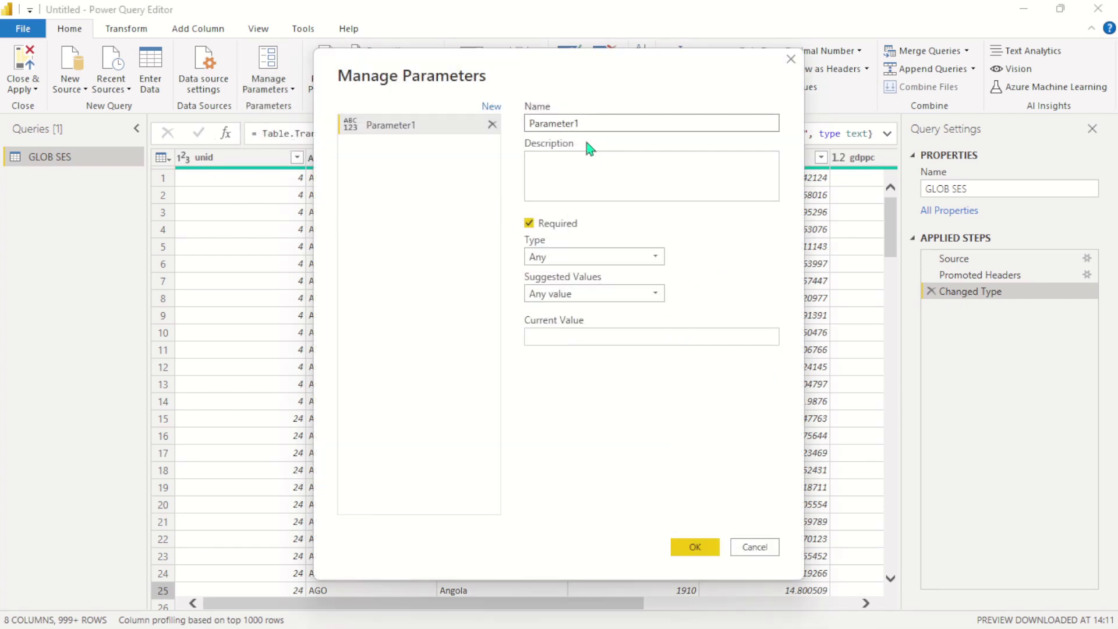
pyautogui.click(606, 126)
pyautogui.hotkey('ctrl', 'a')
pyautogui.press('BackSpace')
pyautogui.press('capslock')
pyautogui.write('S')
pyautogui.press('capslock')
pyautogui.write('elect')
pyautogui.press('capslock')
pyautogui.press('BackSpace')
pyautogui.press('BackSpace')
pyautogui.press('capslock')
pyautogui.press('capslock')
pyautogui.write('C')
pyautogui.press('capslock')
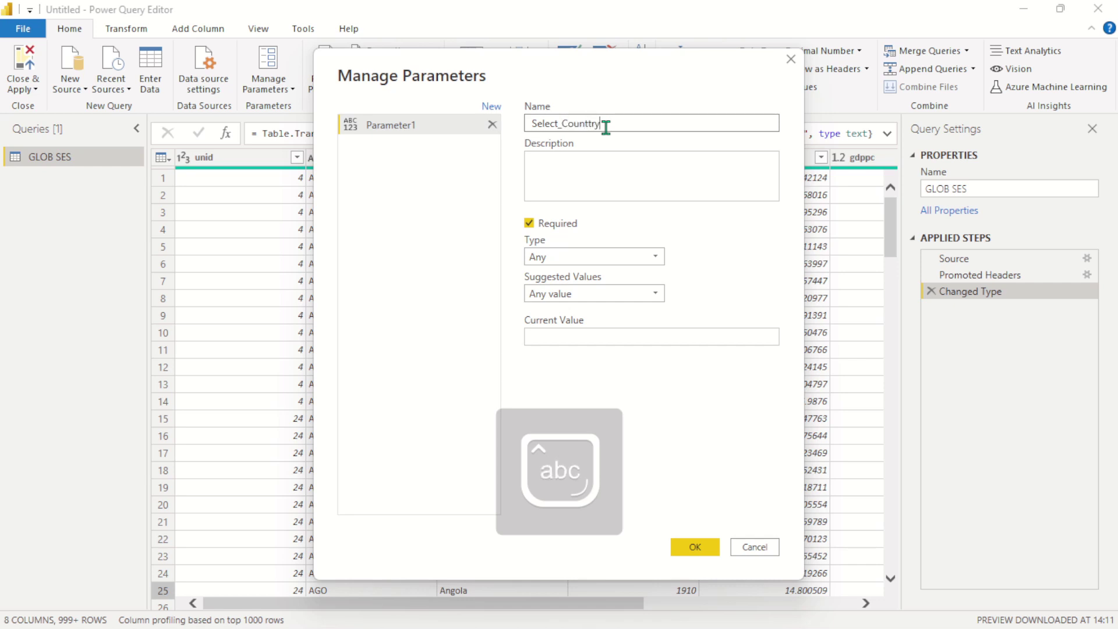
pyautogui.press('BackSpace')
pyautogui.press('BackSpace')
pyautogui.press('BackSpace')
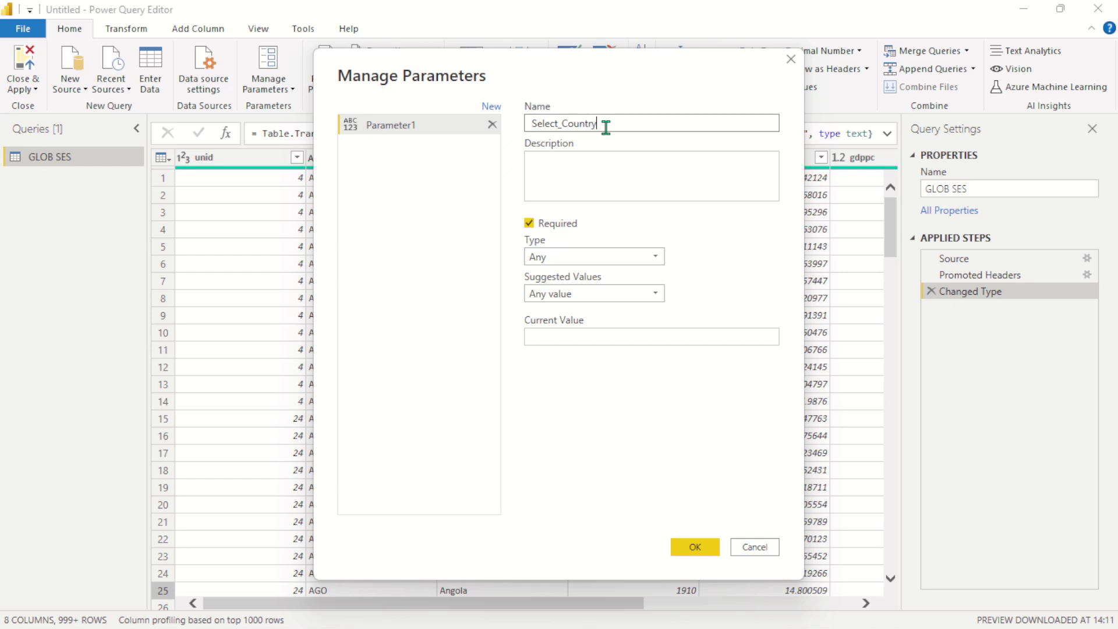
# Give Select_Country the description "This is for seclection of Country".
pyautogui.click(554, 173)
pyautogui.write('Th')
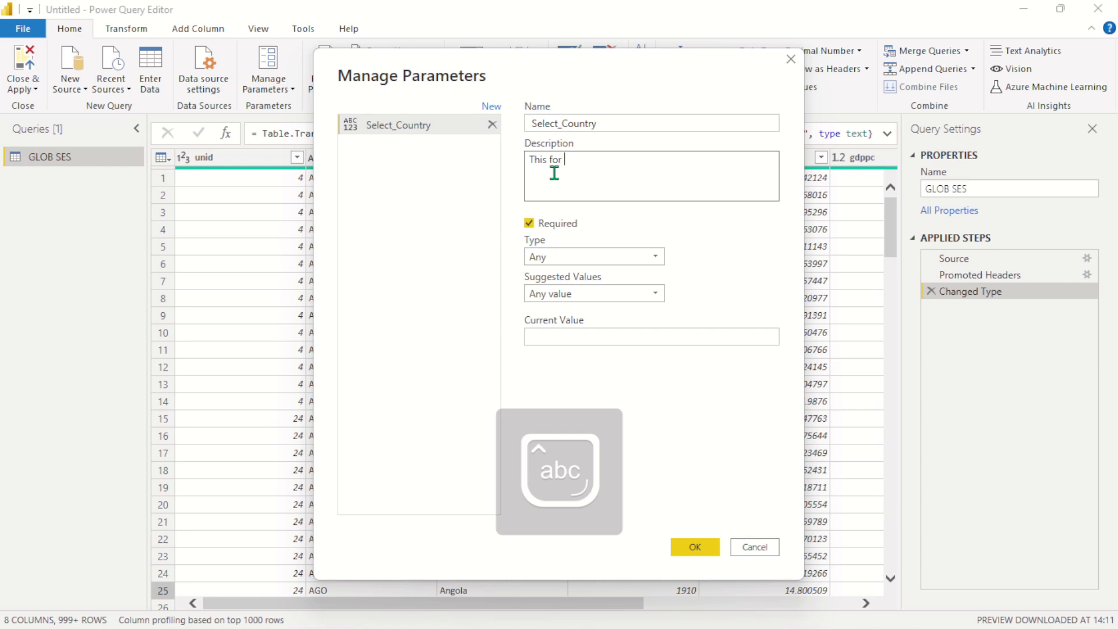
pyautogui.write('is is for seclection of')
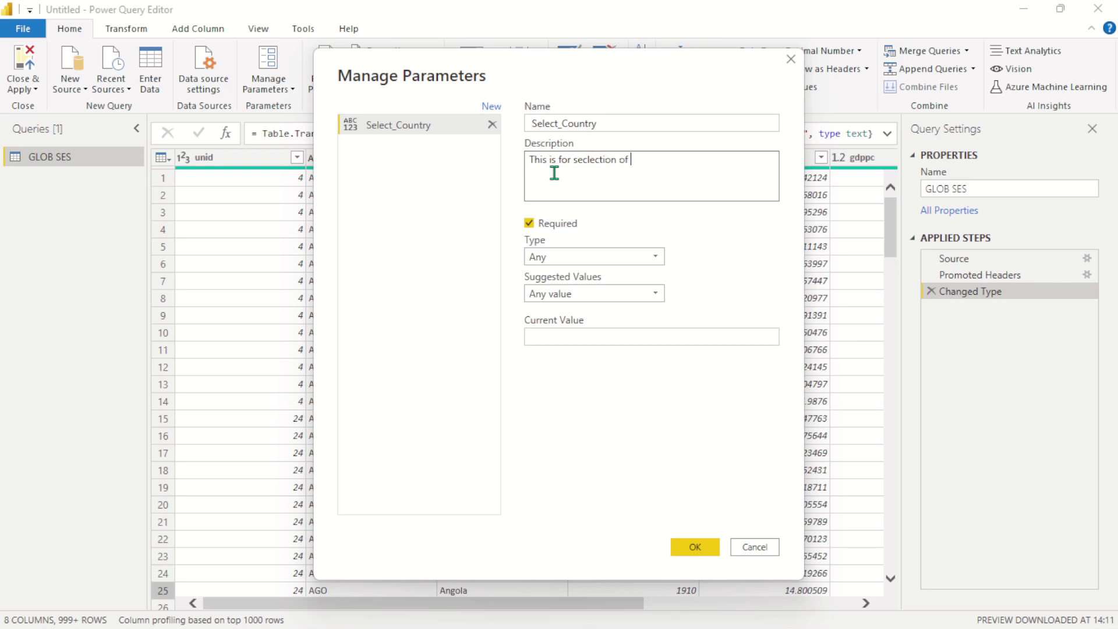
pyautogui.press('capslock')
pyautogui.write('C')
pyautogui.press('capslock')
pyautogui.write('ountr')
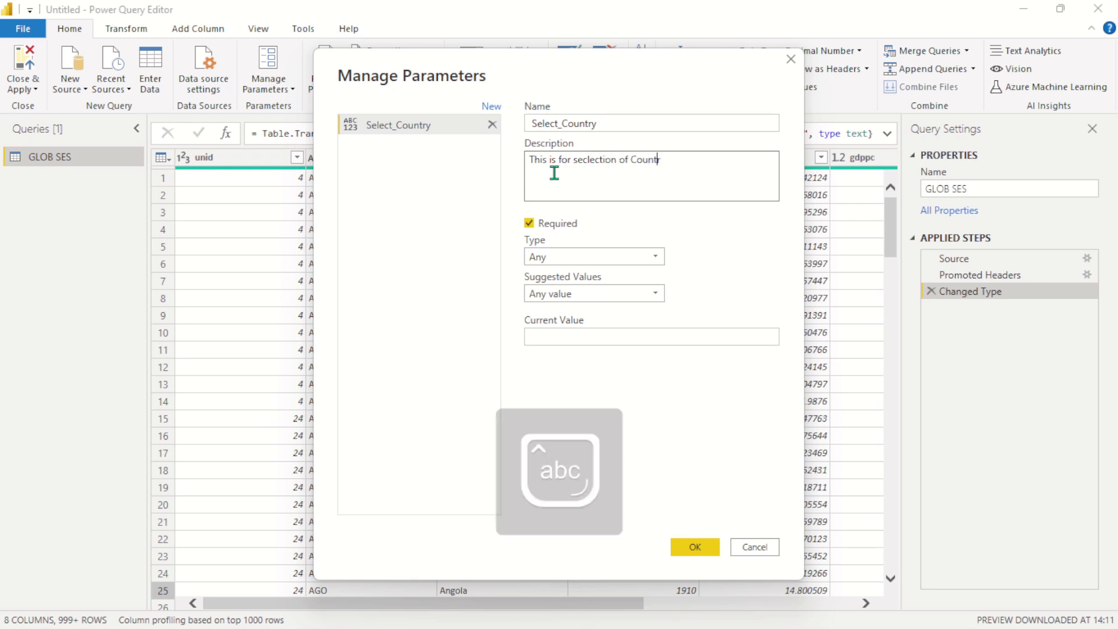
pyautogui.write('y')
# Make Select_Country a Text parameter with suggested values France, Belgium and Angola.
pyautogui.click(620, 255)
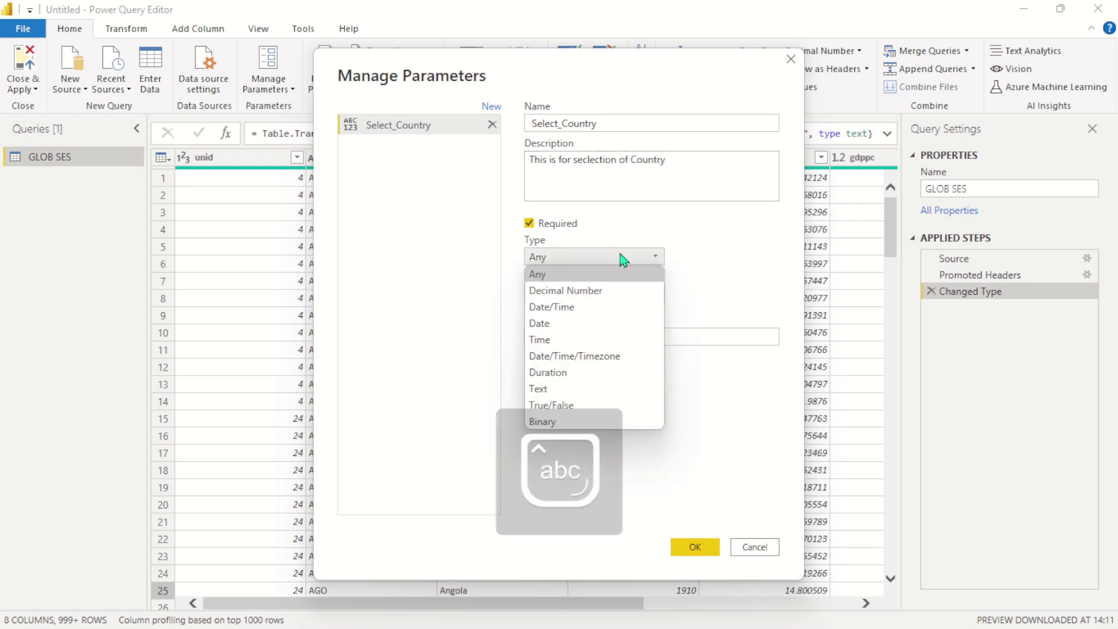
pyautogui.click(567, 389)
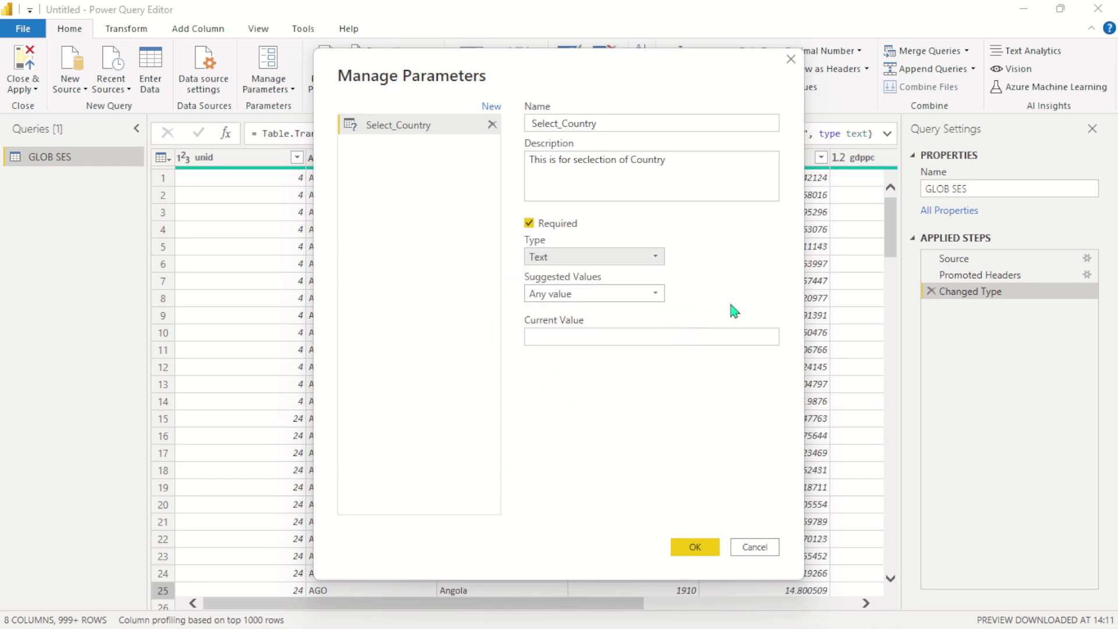
pyautogui.click(657, 294)
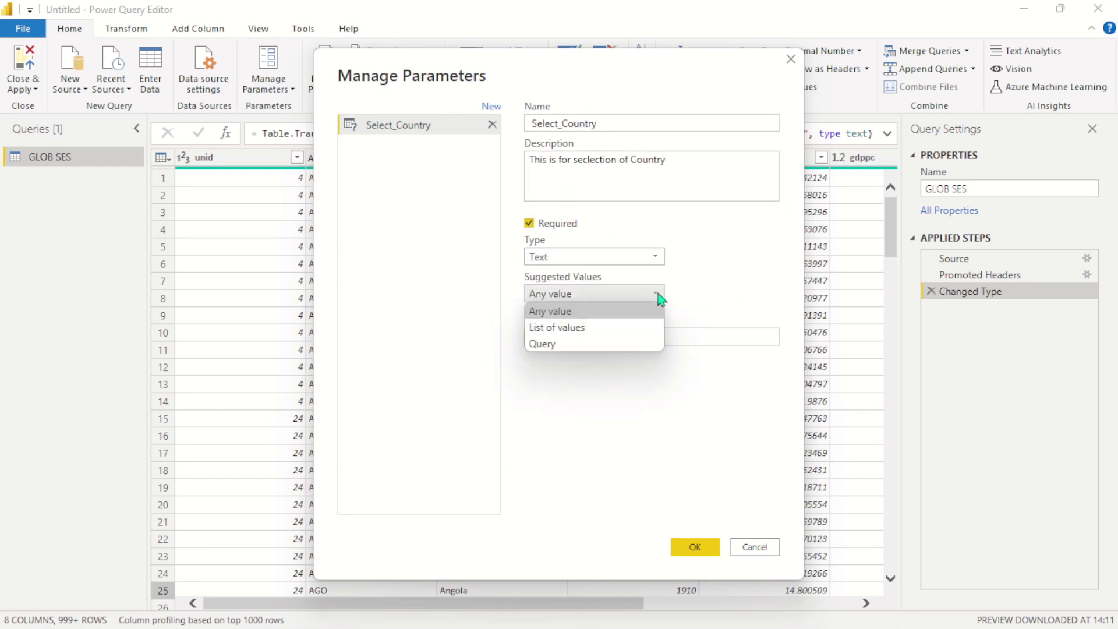
pyautogui.click(639, 329)
pyautogui.click(574, 338)
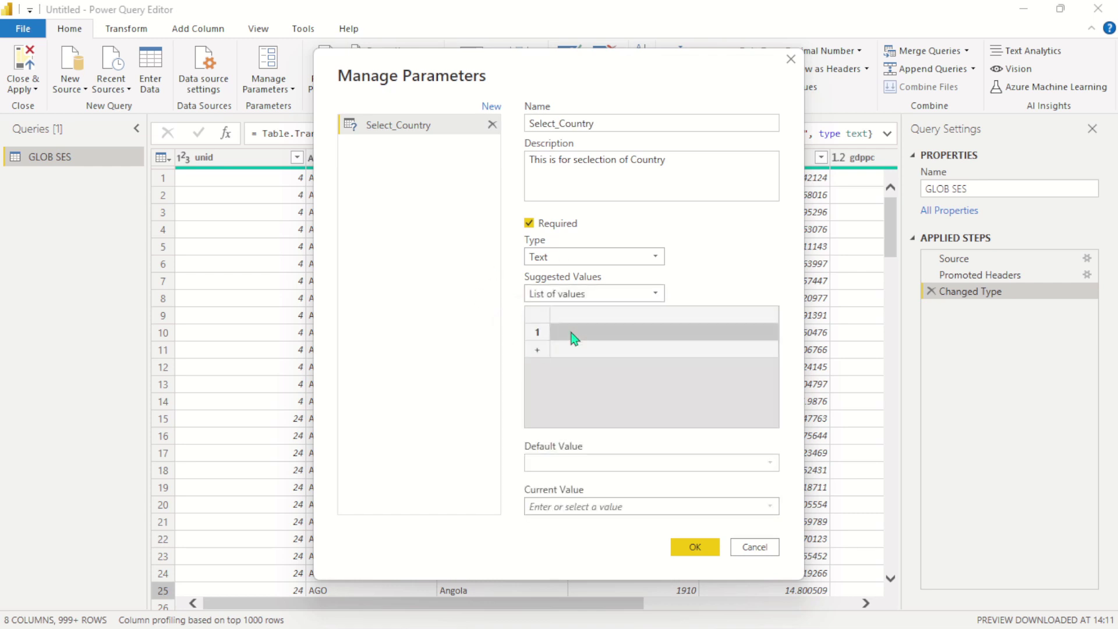
pyautogui.write('France')
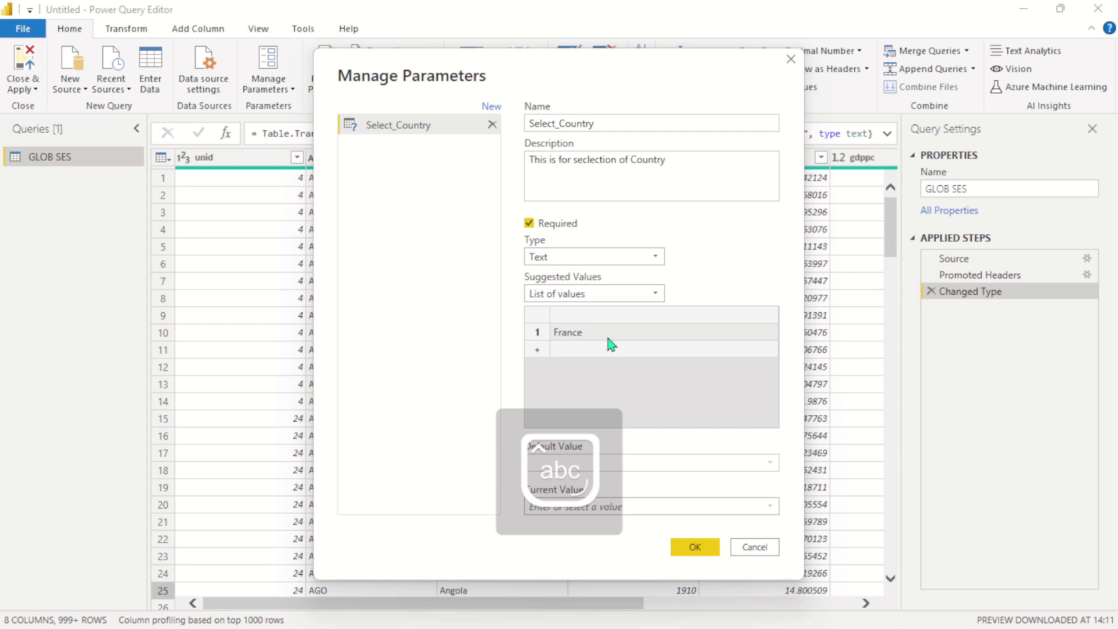
pyautogui.press('Return')
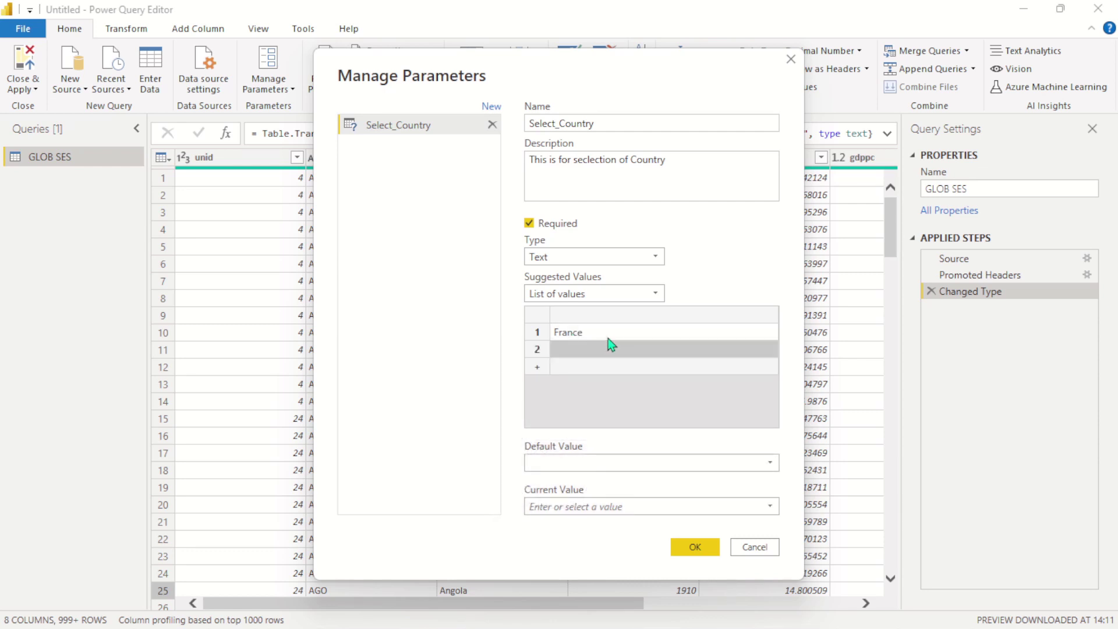
pyautogui.write('Bel')
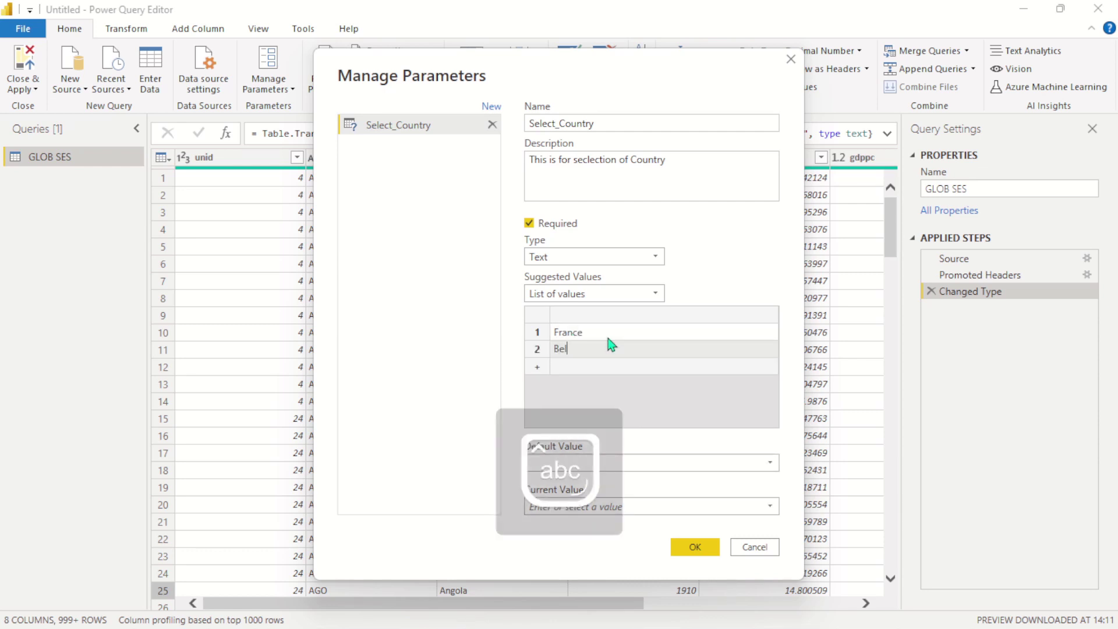
pyautogui.write('gium')
pyautogui.press('Return')
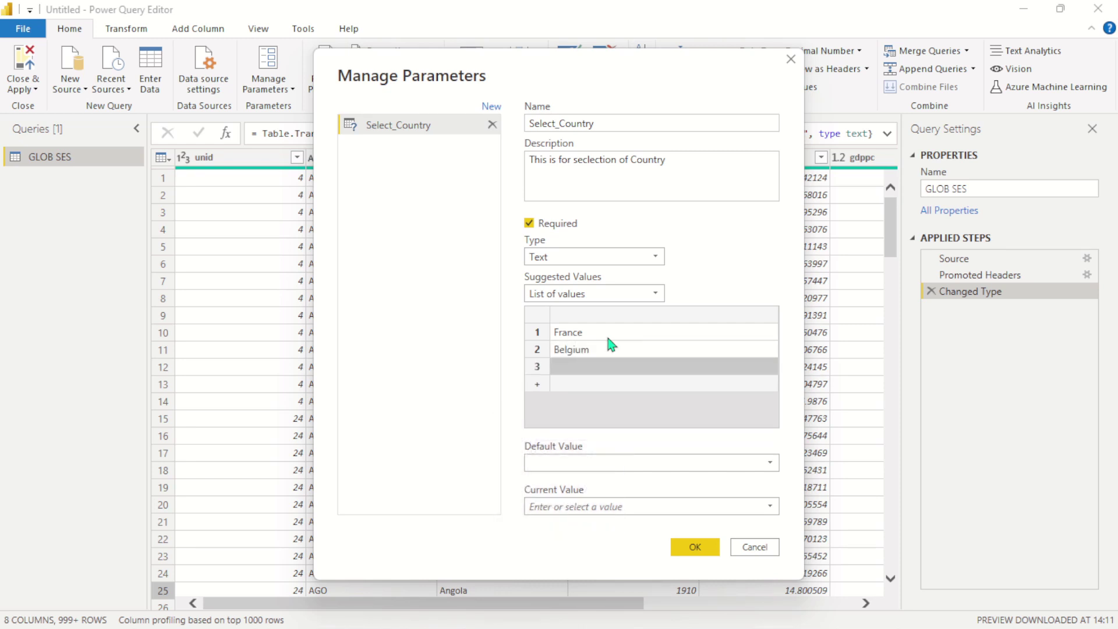
pyautogui.press('shift')
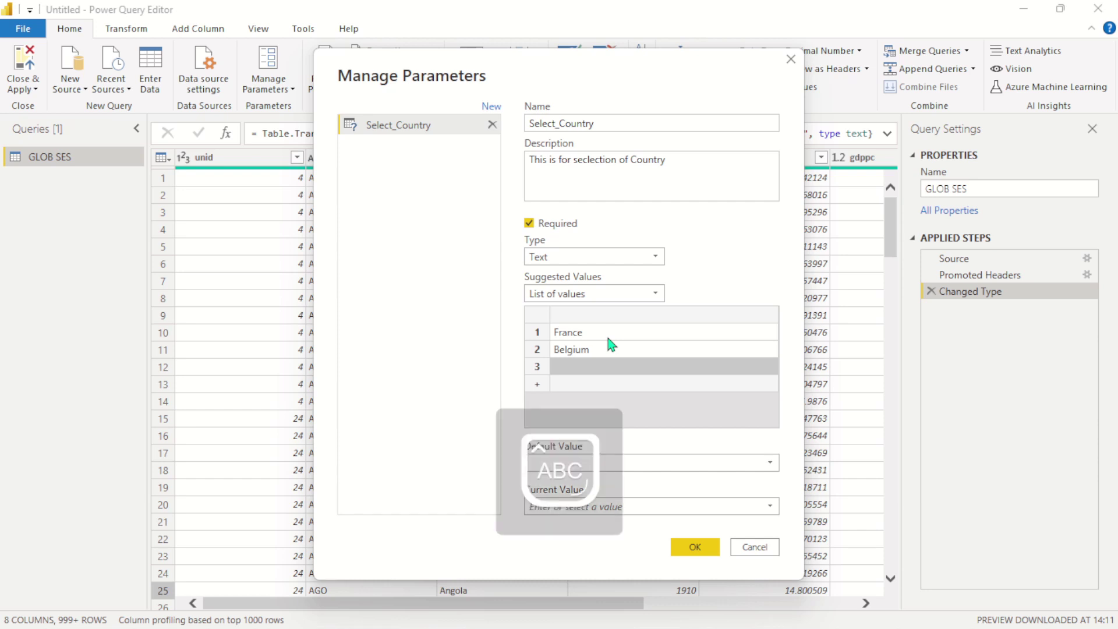
pyautogui.write('Angola')
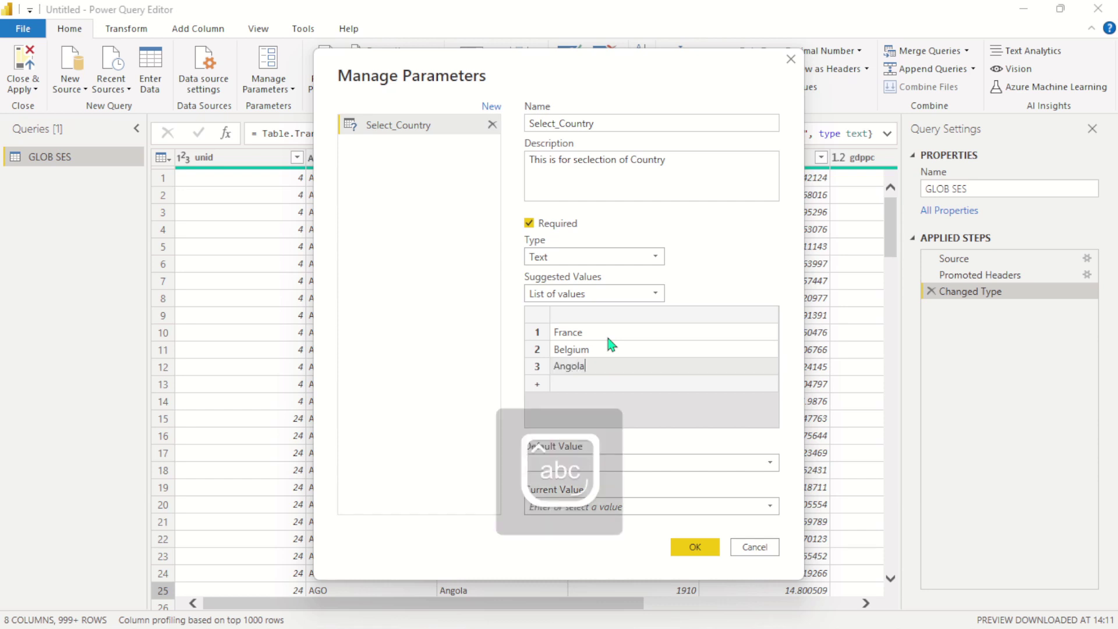
pyautogui.press('Return')
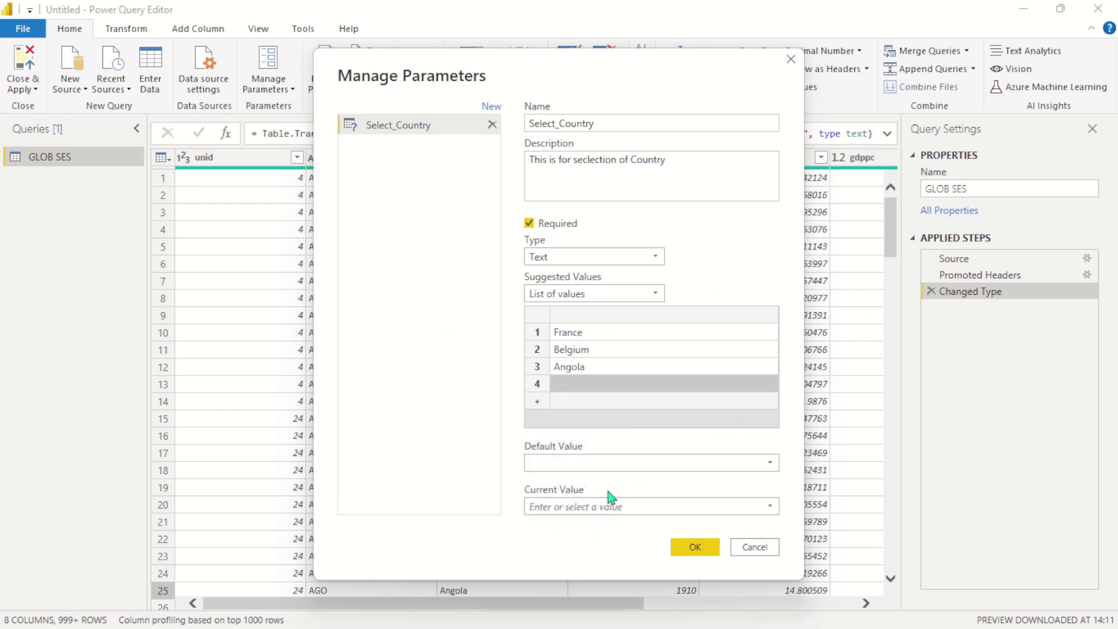
# Set Select_Country's current value to France.
pyautogui.click(711, 554)
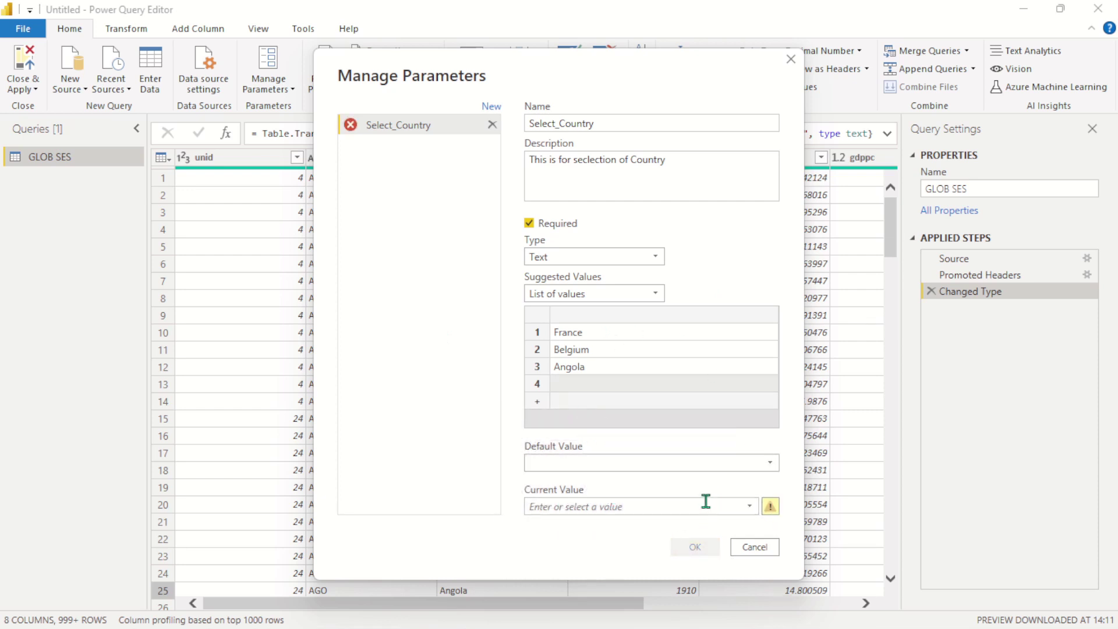
pyautogui.click(750, 507)
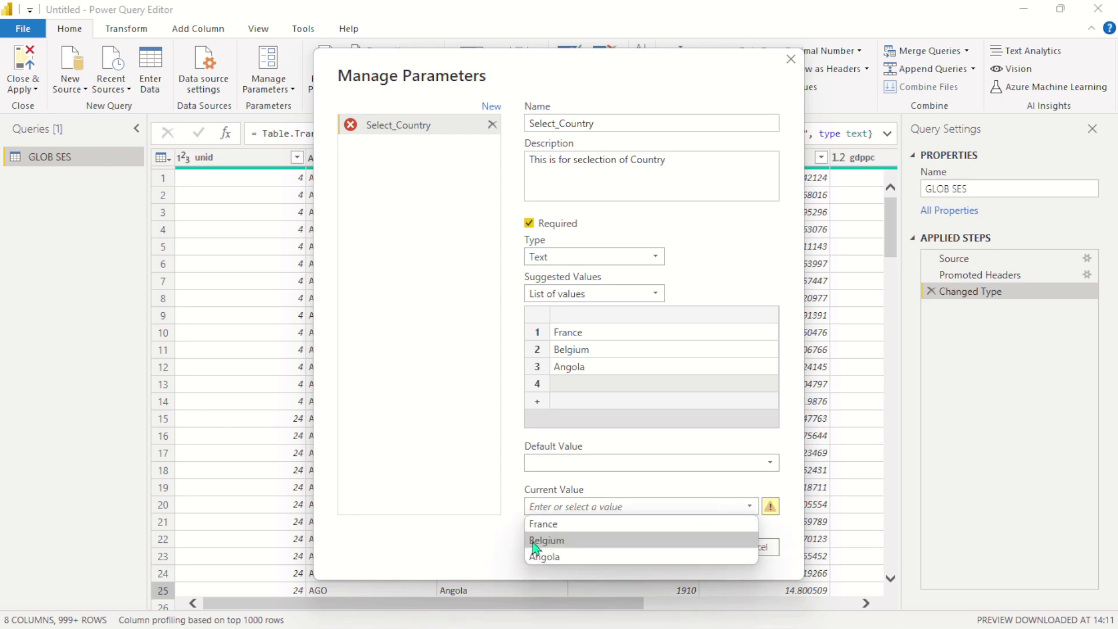
pyautogui.click(554, 523)
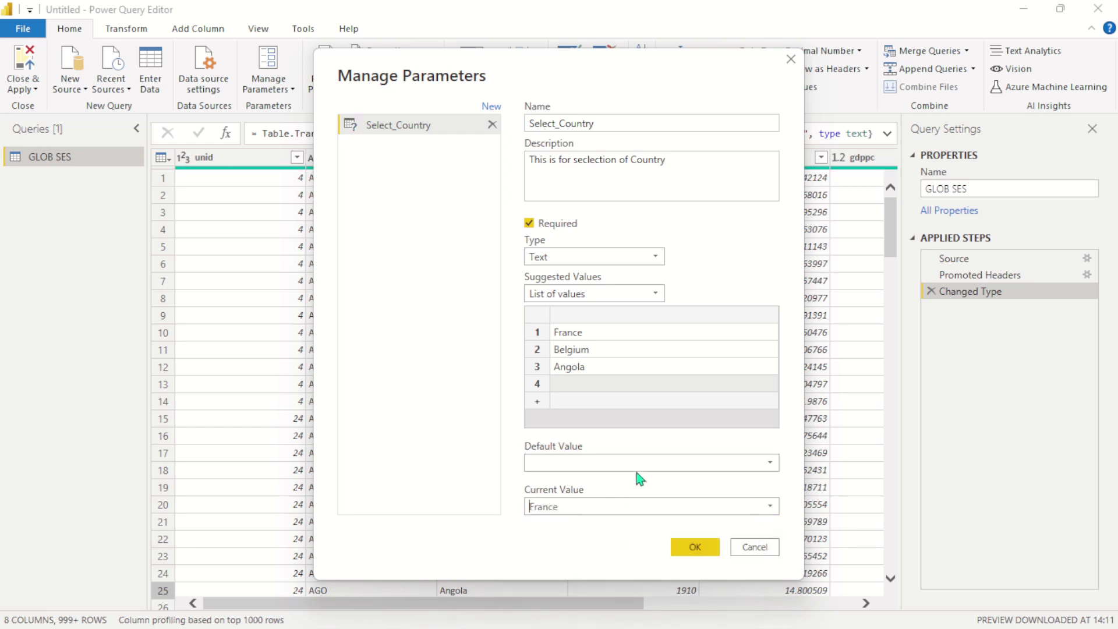
pyautogui.click(695, 549)
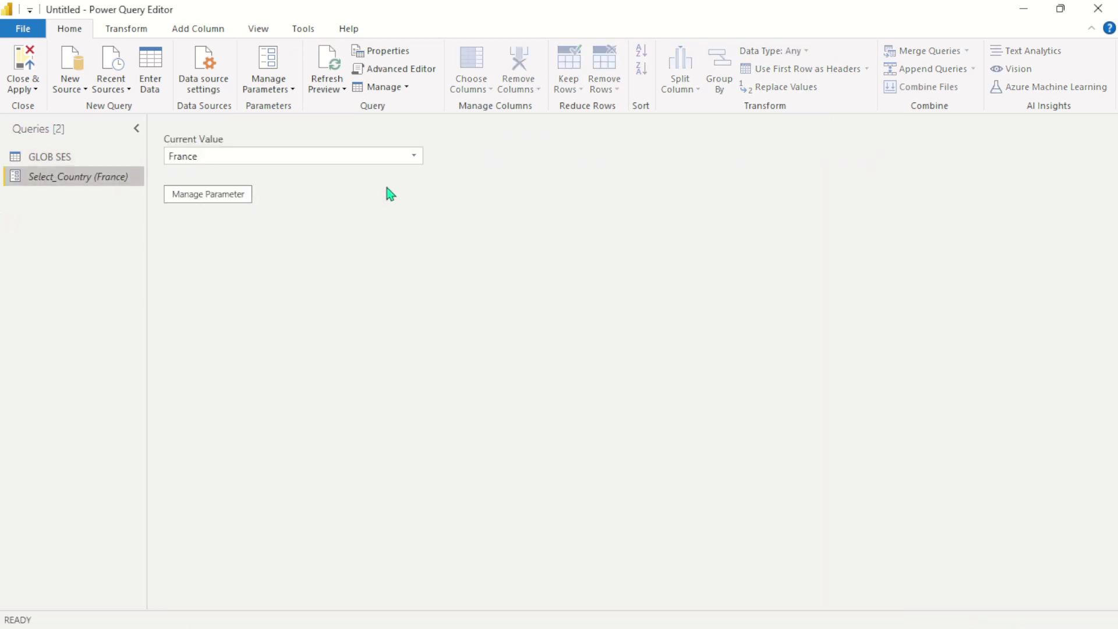
pyautogui.click(83, 156)
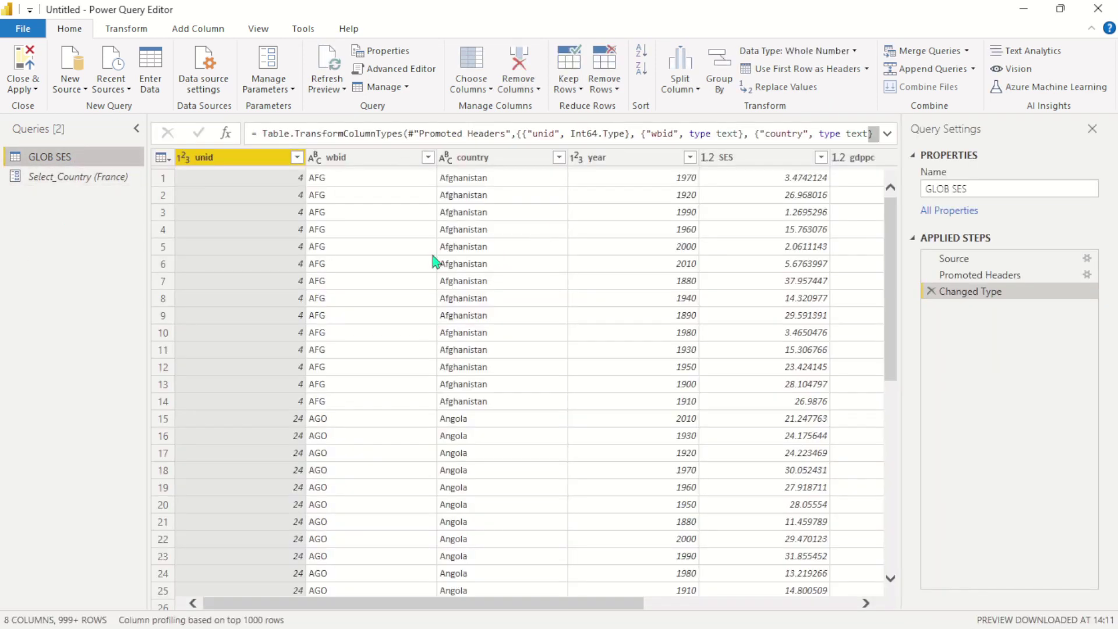
pyautogui.moveTo(299, 605); pyautogui.dragTo(425, 564)
pyautogui.click(62, 178)
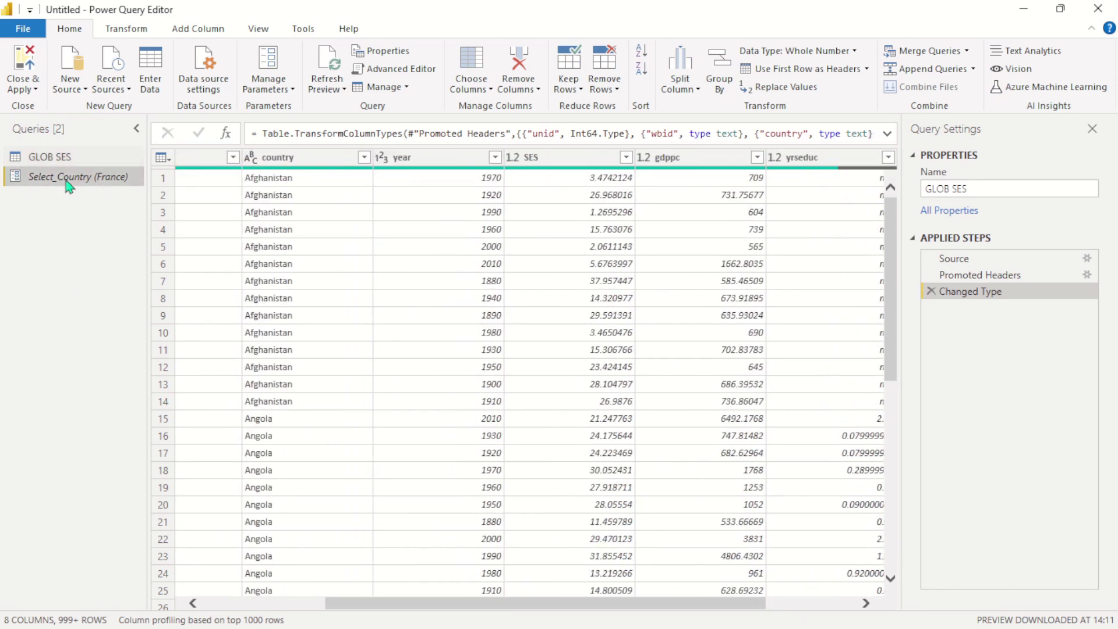
pyautogui.click(62, 155)
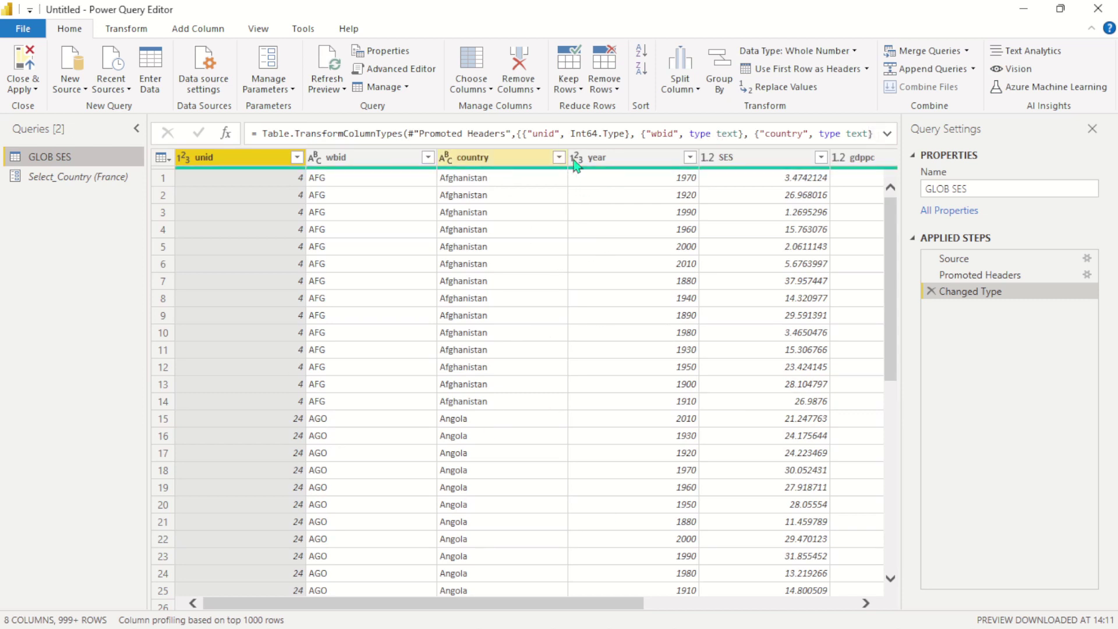
pyautogui.click(559, 157)
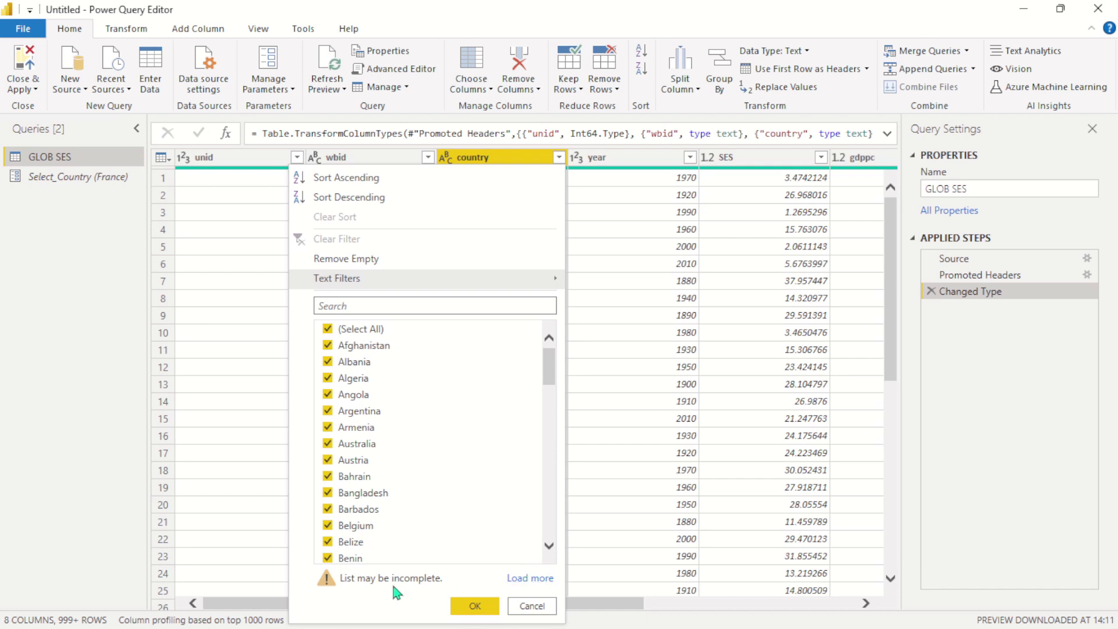
pyautogui.click(518, 578)
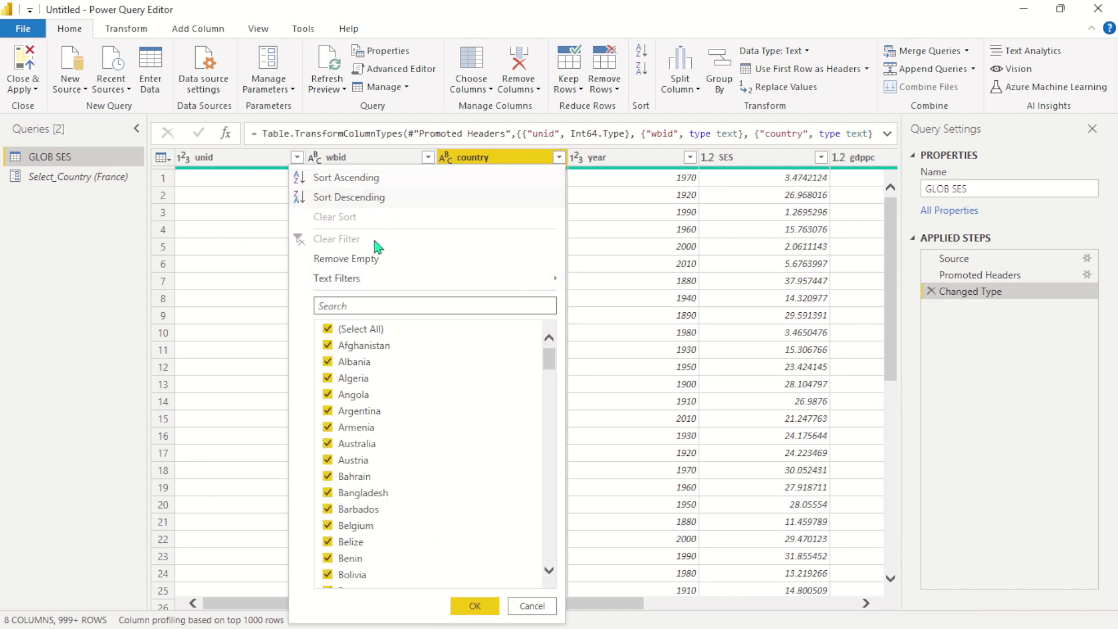
pyautogui.moveTo(353, 280)
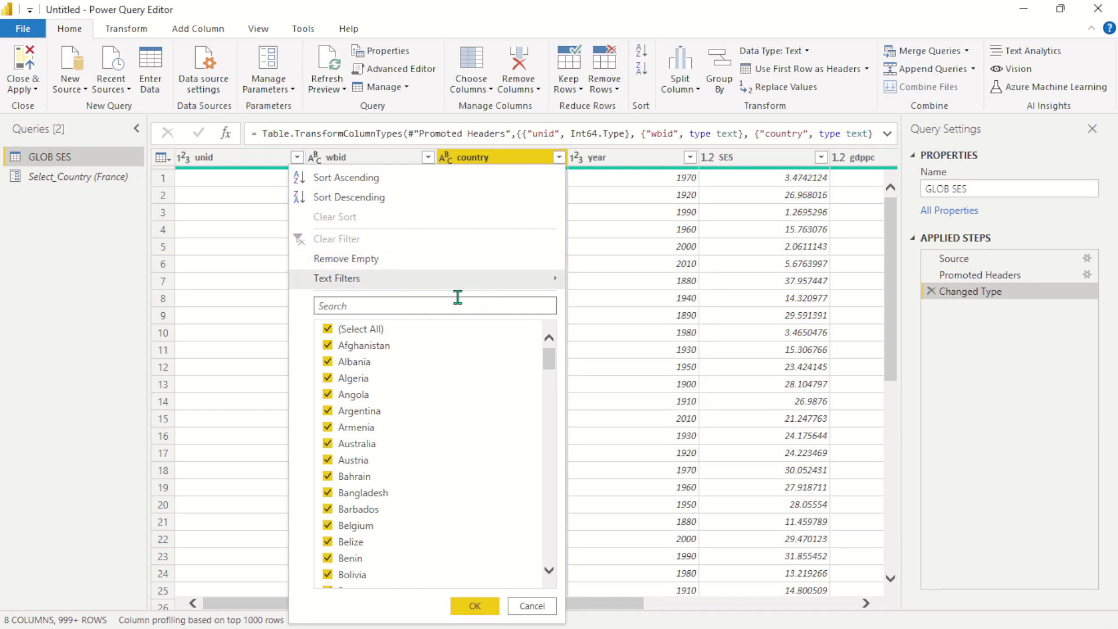
# Filter country to equal the Select_Country parameter, leaving 14 France rows.
pyautogui.moveTo(474, 281)
pyautogui.click(608, 283)
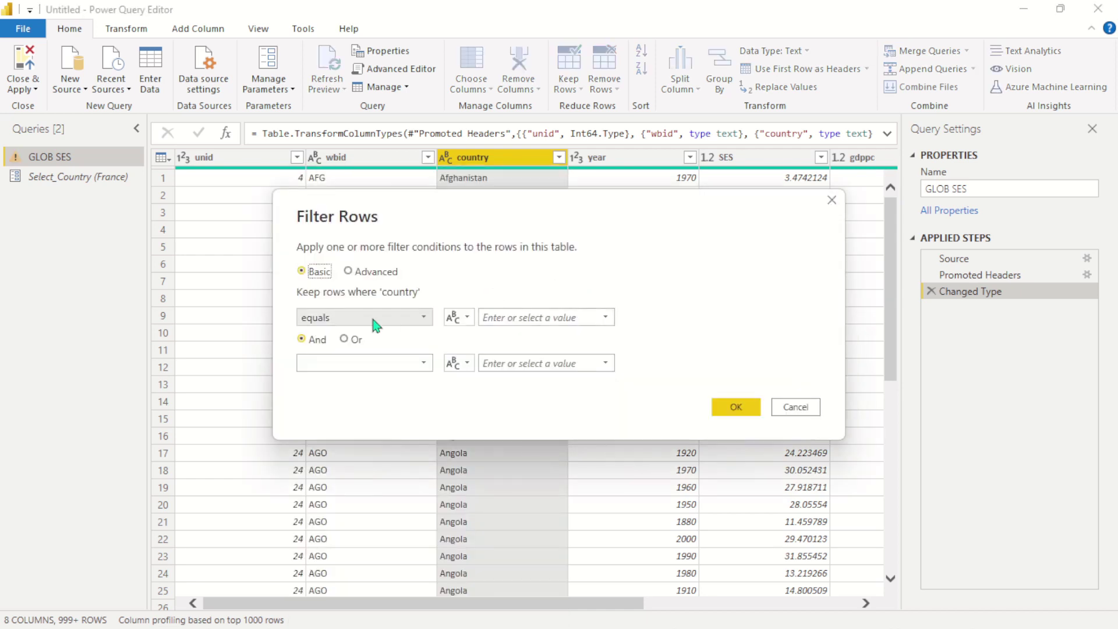
pyautogui.click(506, 317)
pyautogui.press('capslock')
pyautogui.write('F')
pyautogui.press('capslock')
pyautogui.write('ra')
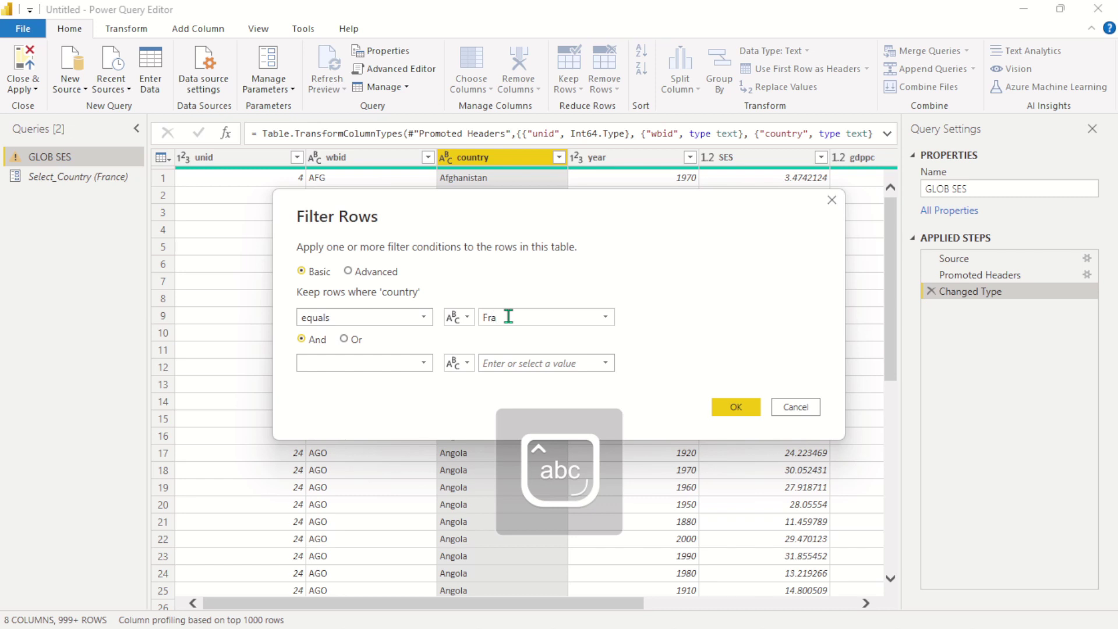
pyautogui.click(467, 317)
pyautogui.click(498, 355)
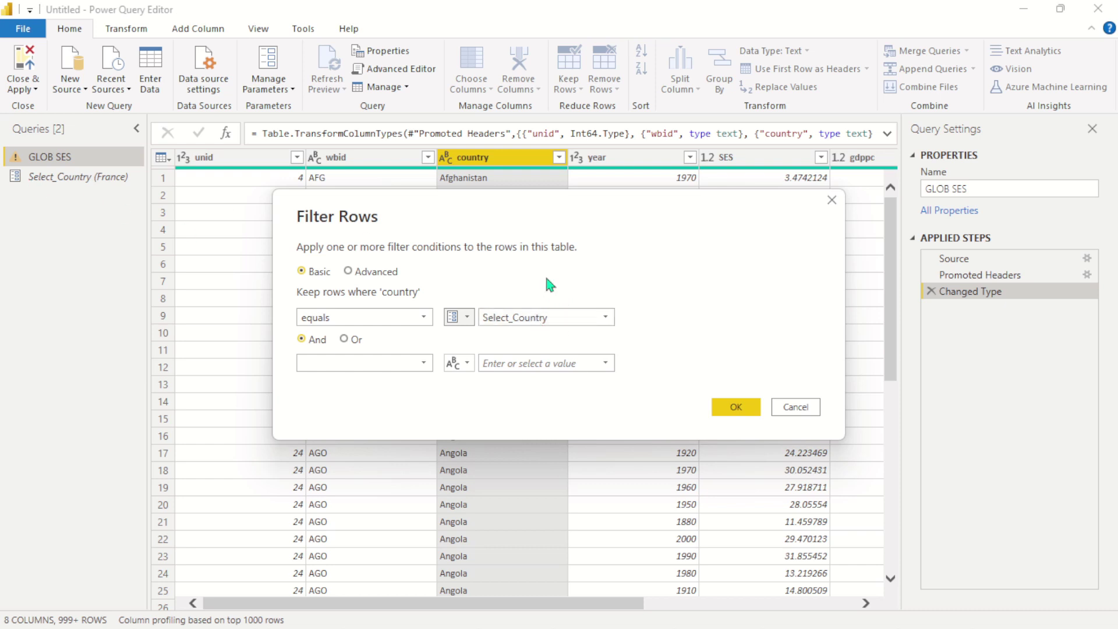
pyautogui.click(732, 406)
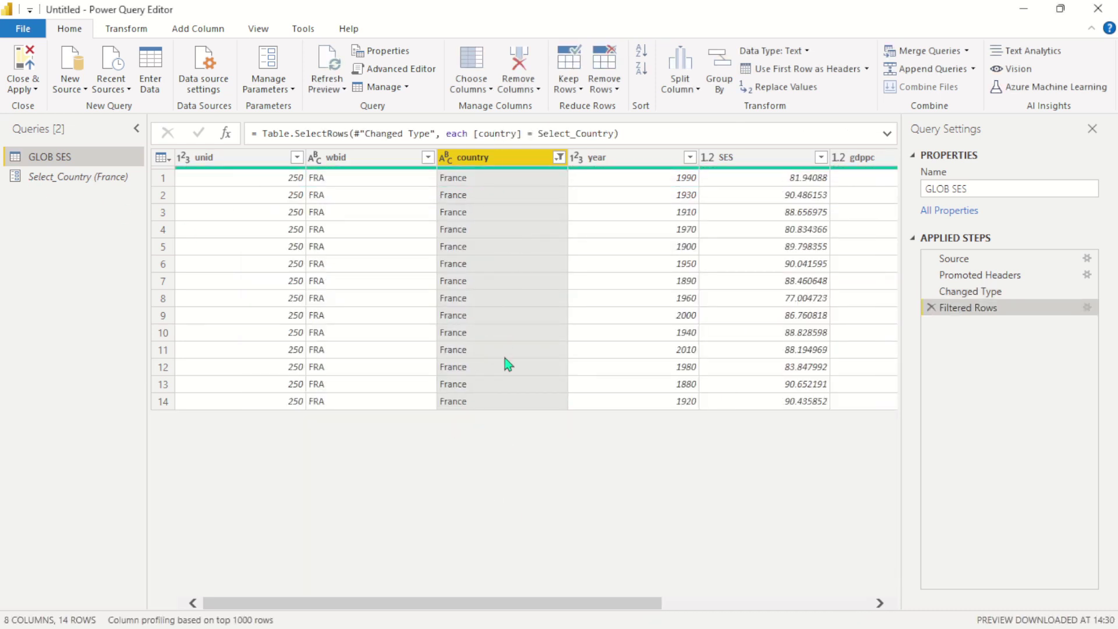
# Switch Select_Country to Belgium and check the GLOB SES result.
pyautogui.click(23, 177)
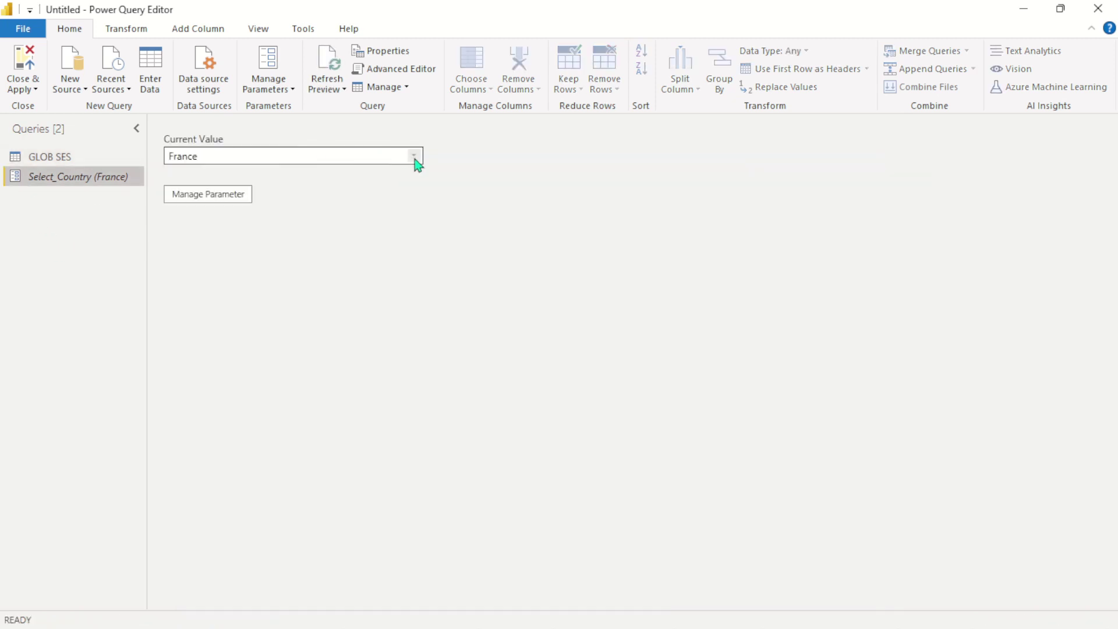
pyautogui.click(414, 155)
pyautogui.click(327, 191)
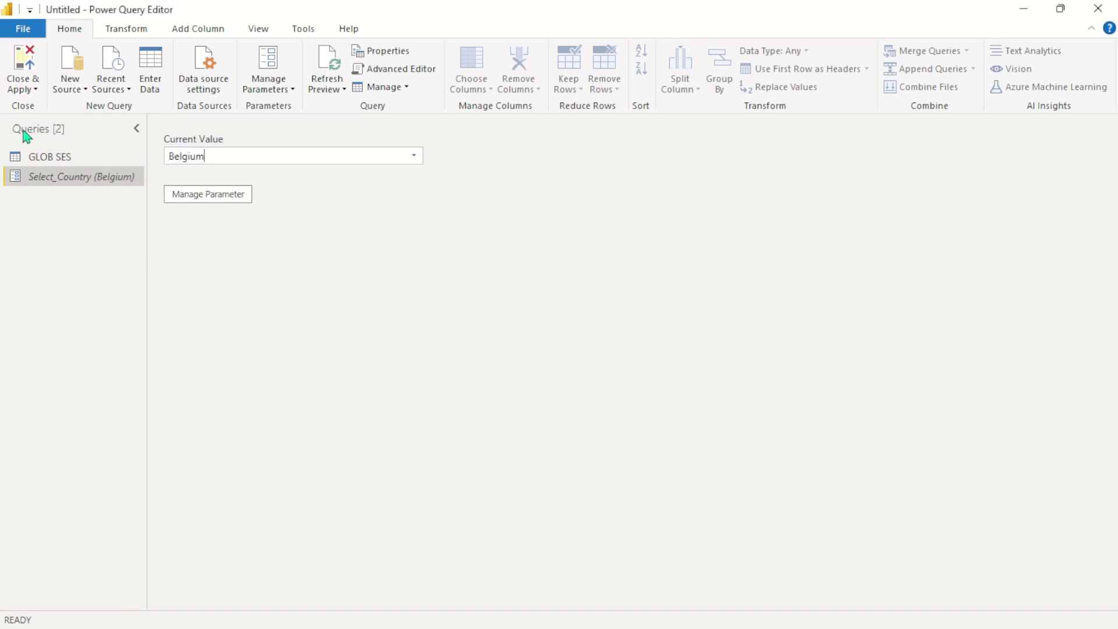
pyautogui.click(110, 157)
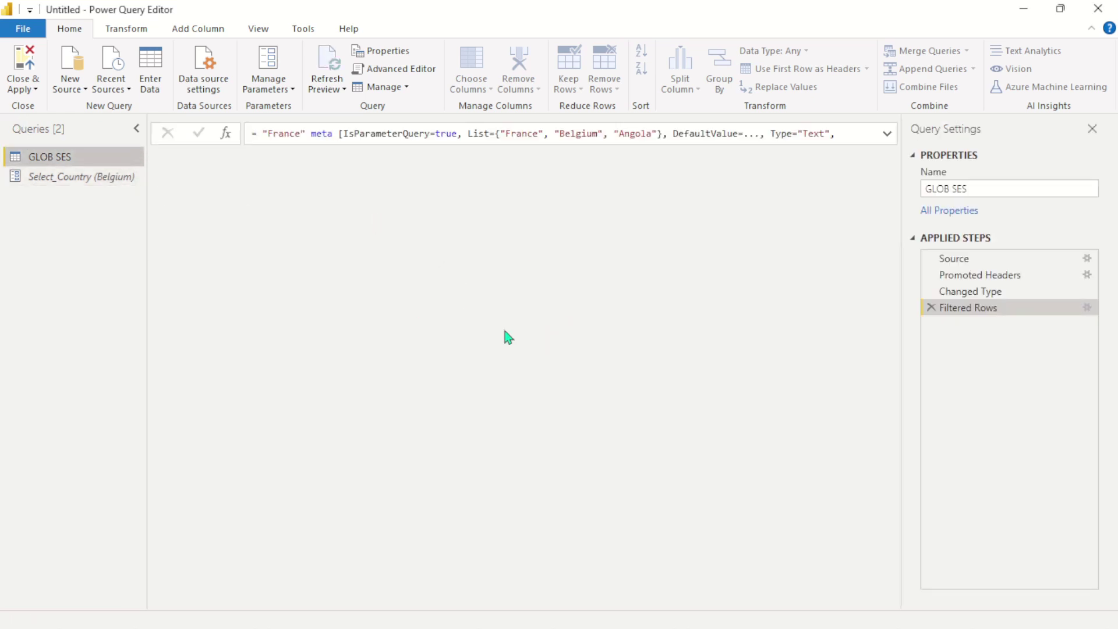
# Switch Select_Country to Angola and confirm GLOB SES shows 14 Angola rows.
pyautogui.click(77, 177)
pyautogui.click(412, 158)
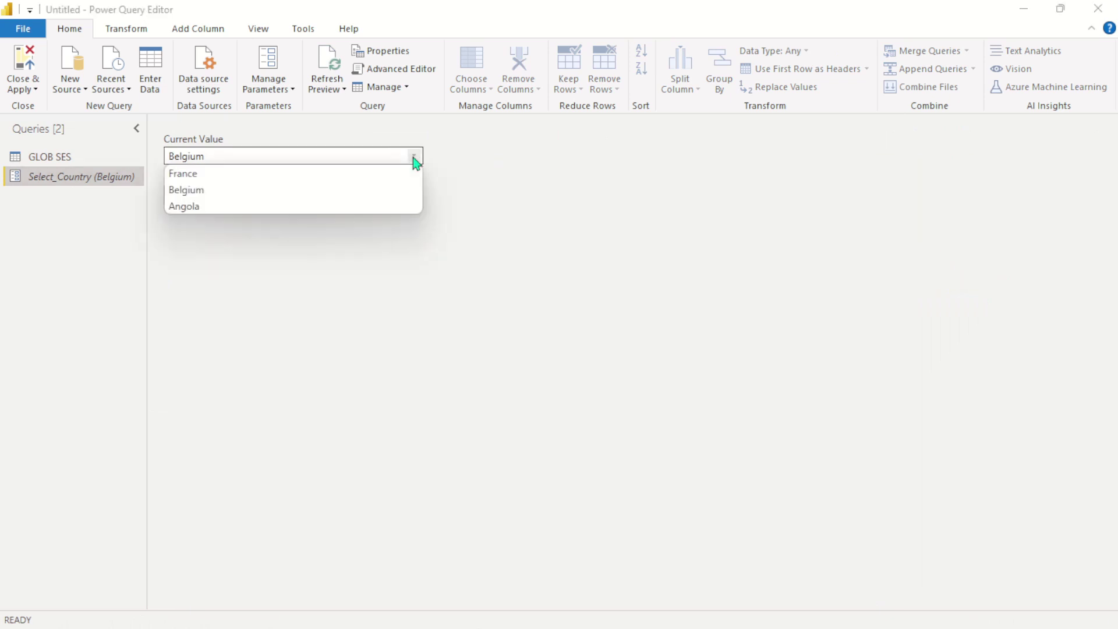
pyautogui.click(282, 207)
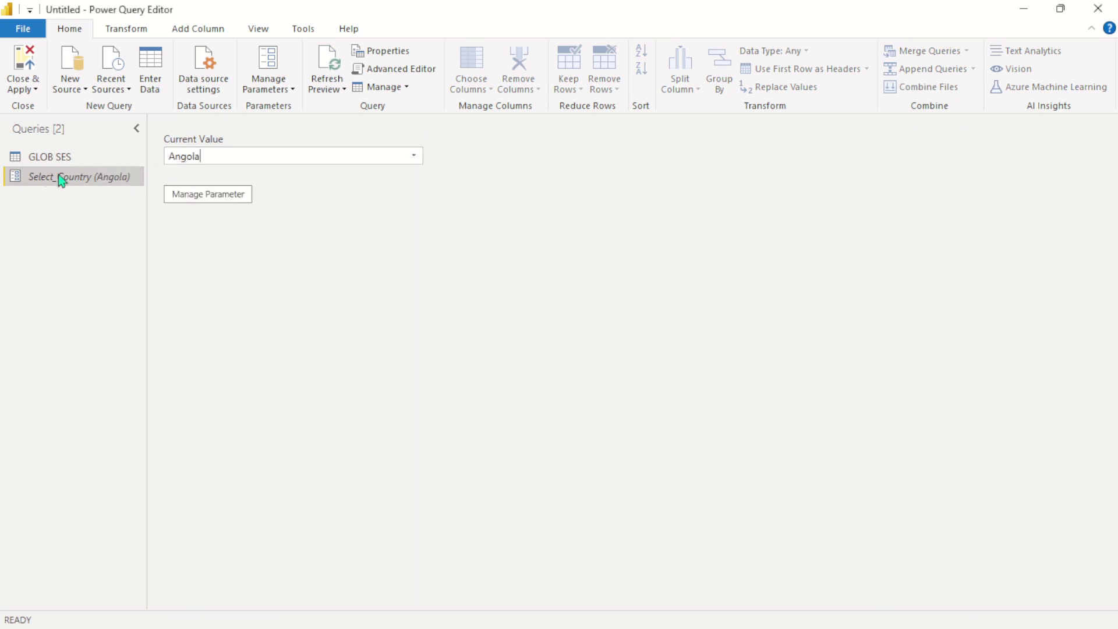
pyautogui.click(26, 157)
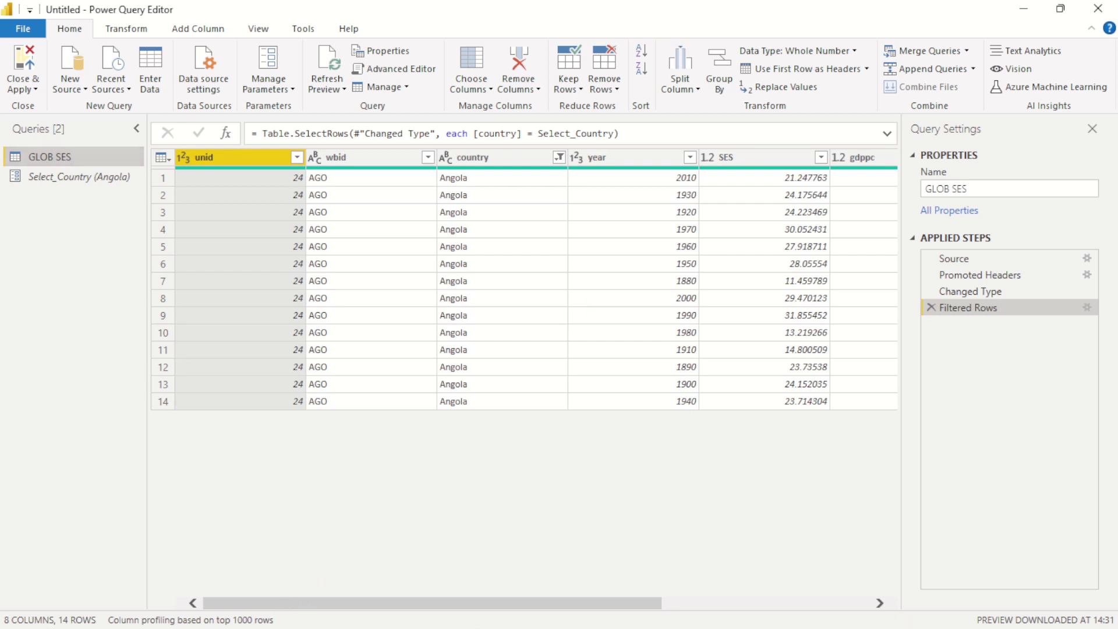
pyautogui.moveTo(382, 609); pyautogui.dragTo(847, 556)
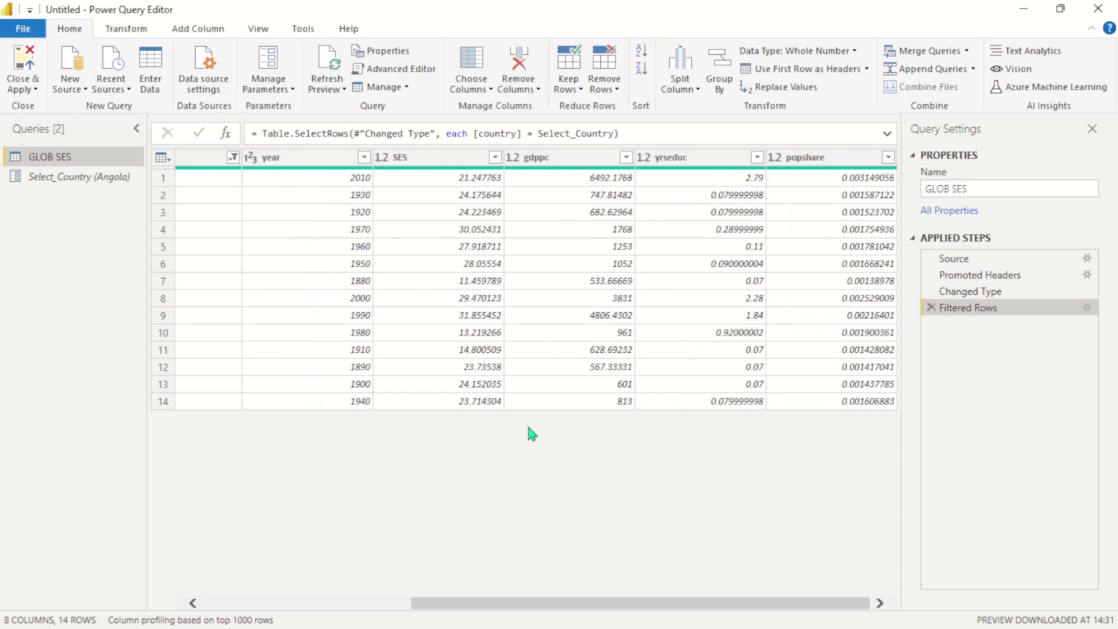
pyautogui.click(65, 176)
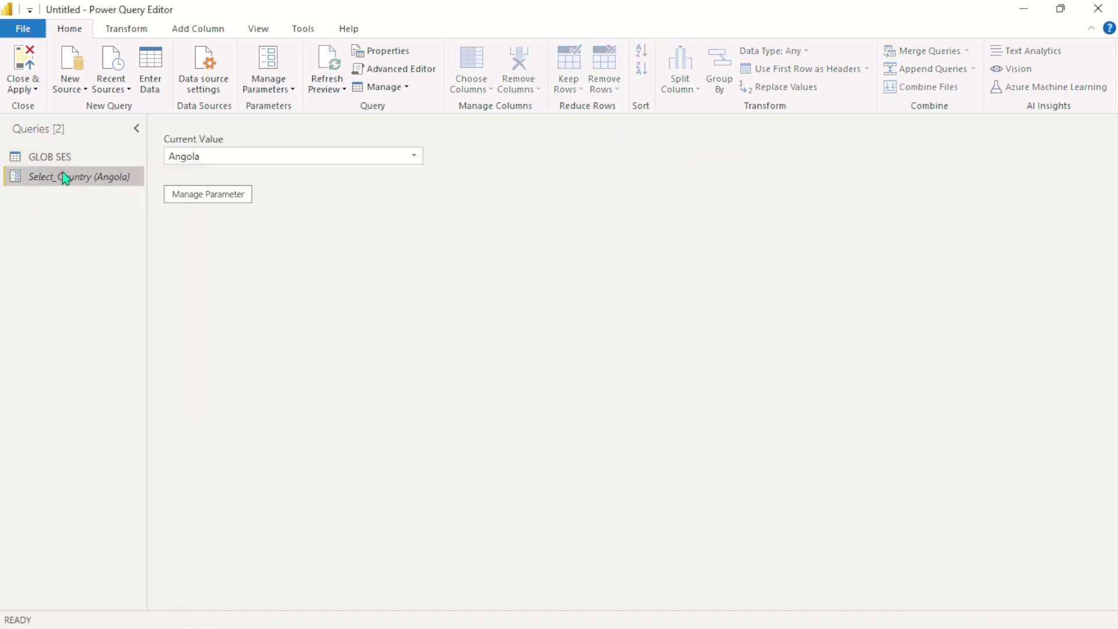
pyautogui.click(72, 161)
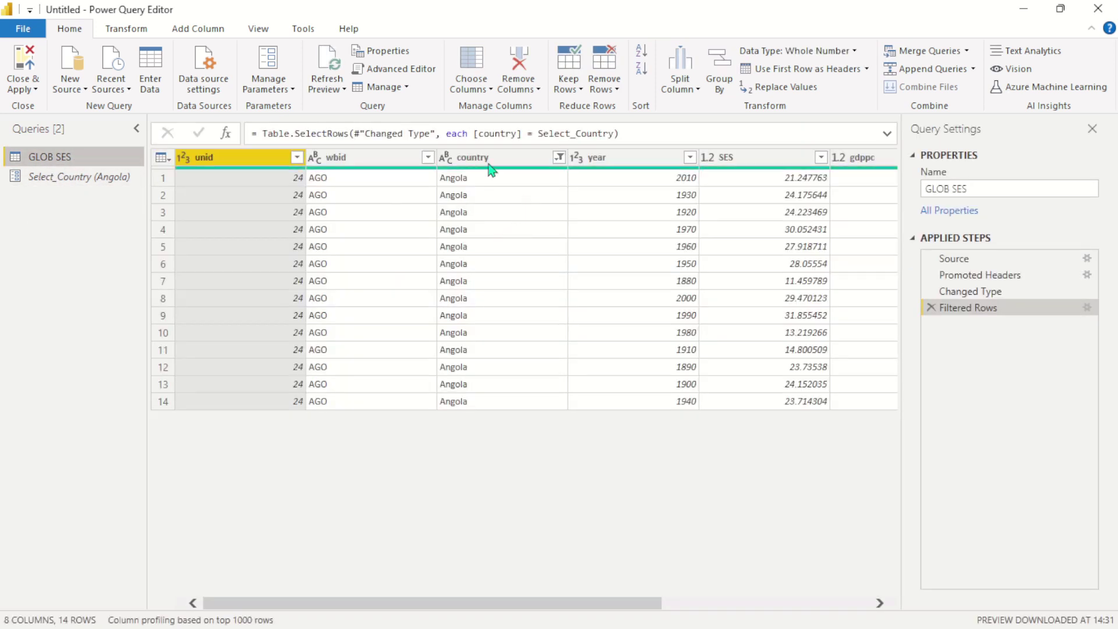
# Clear the country column's filter so GLOB SES shows all countries again.
pyautogui.click(559, 156)
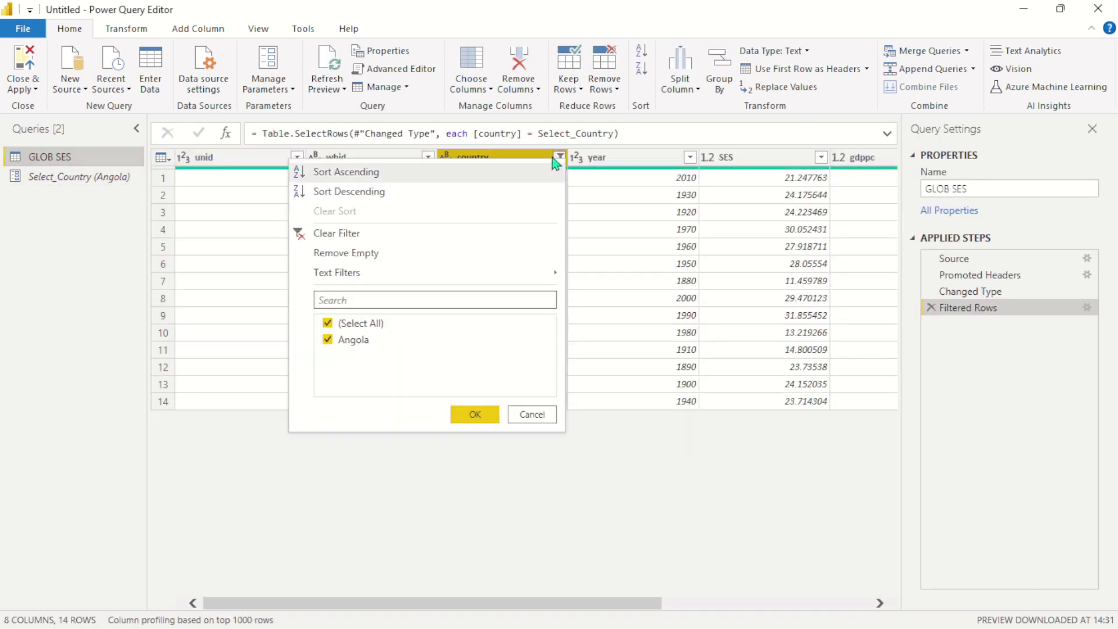
pyautogui.click(353, 234)
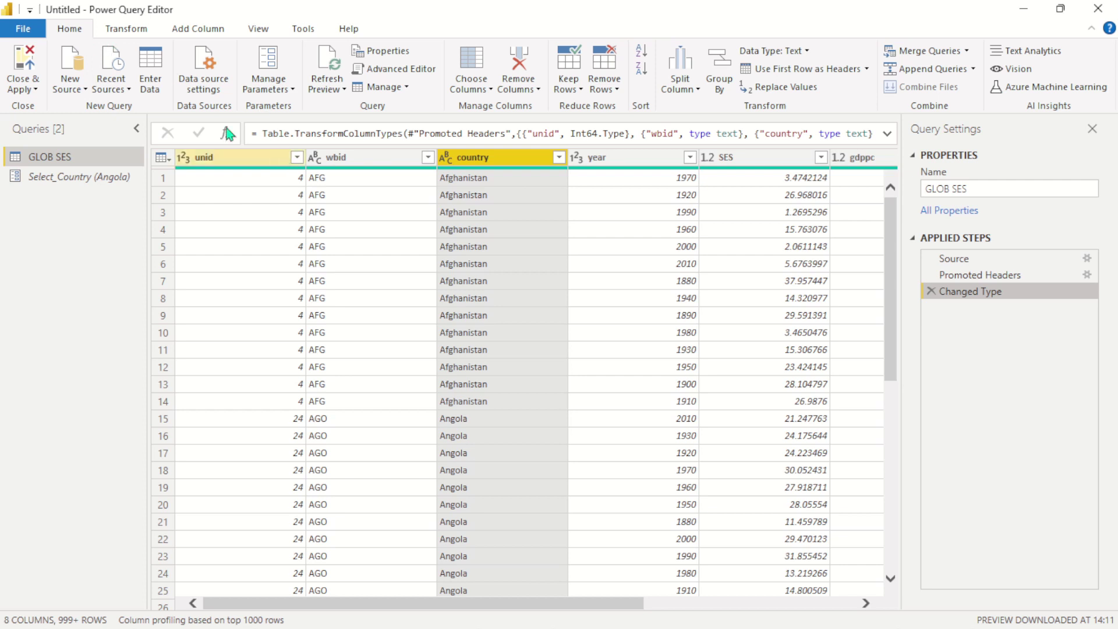
# Create another new parameter named Calculatoins.
pyautogui.click(291, 88)
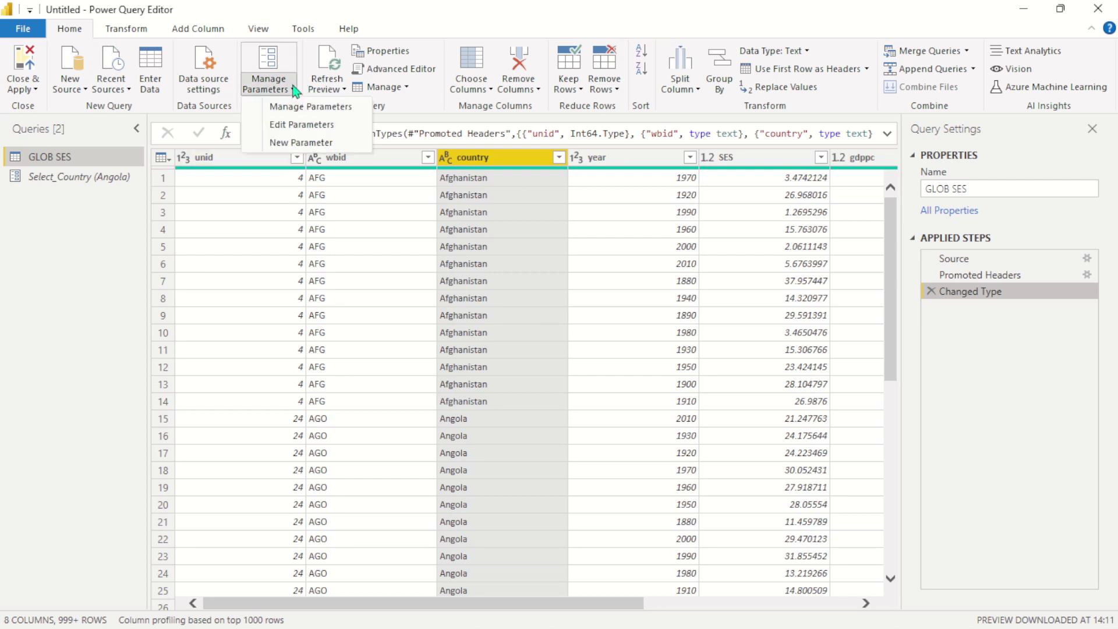
pyautogui.click(295, 143)
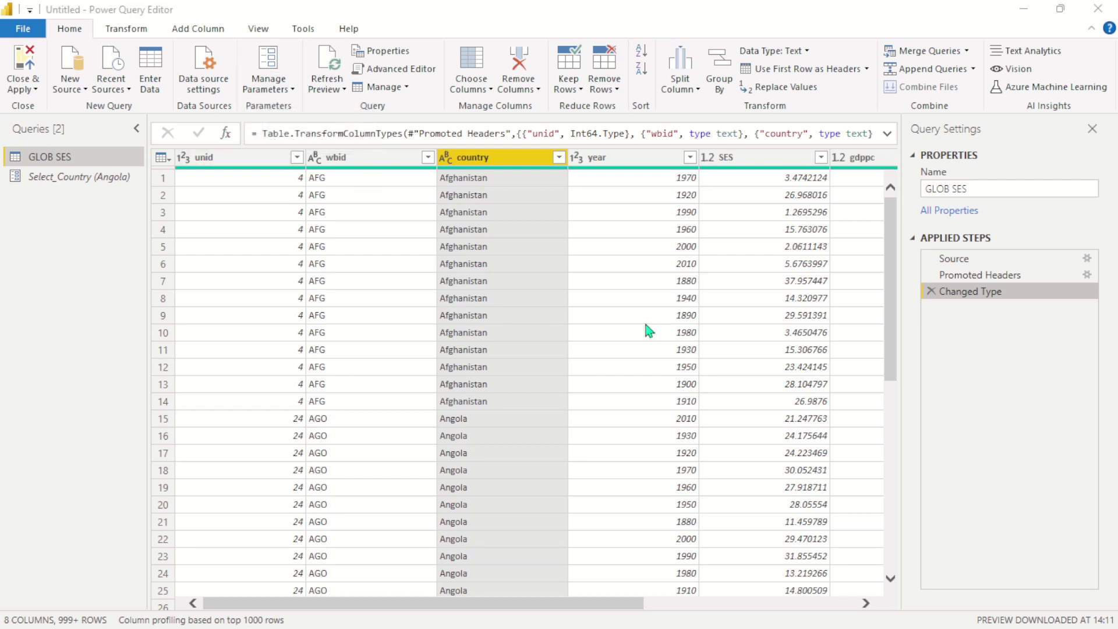
pyautogui.click(620, 117)
pyautogui.hotkey('ctrl', 'a')
pyautogui.press('BackSpace')
pyautogui.write('Ca')
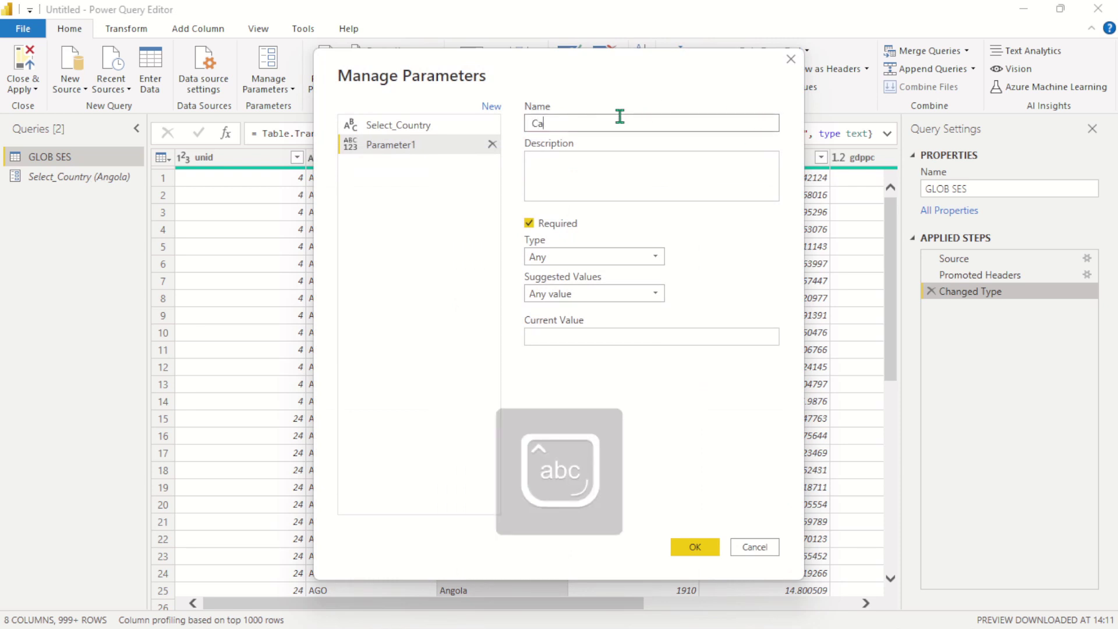
pyautogui.write('lculatoins')
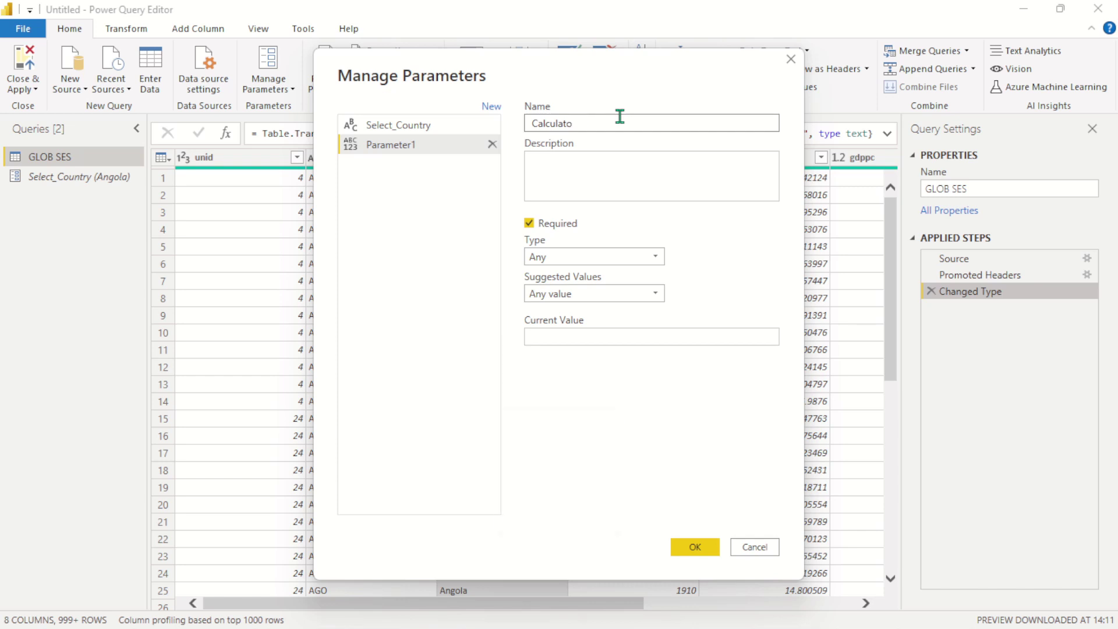
pyautogui.click(574, 177)
# Make Calculatoins a Decimal Number accepting any value, current value 0.2, and save it.
pyautogui.click(570, 262)
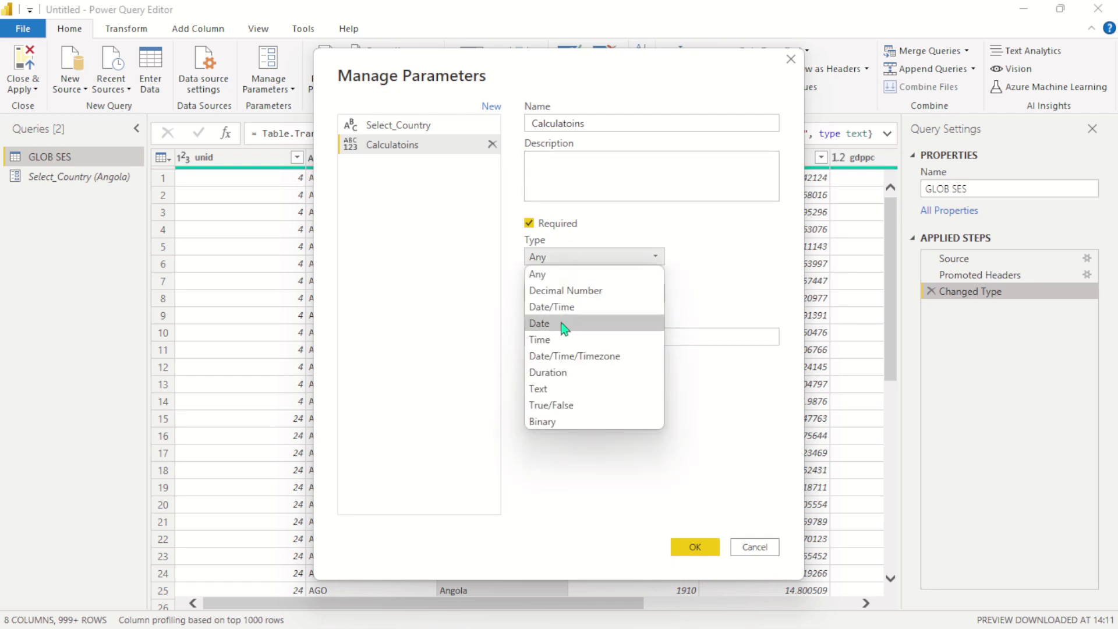
pyautogui.click(600, 291)
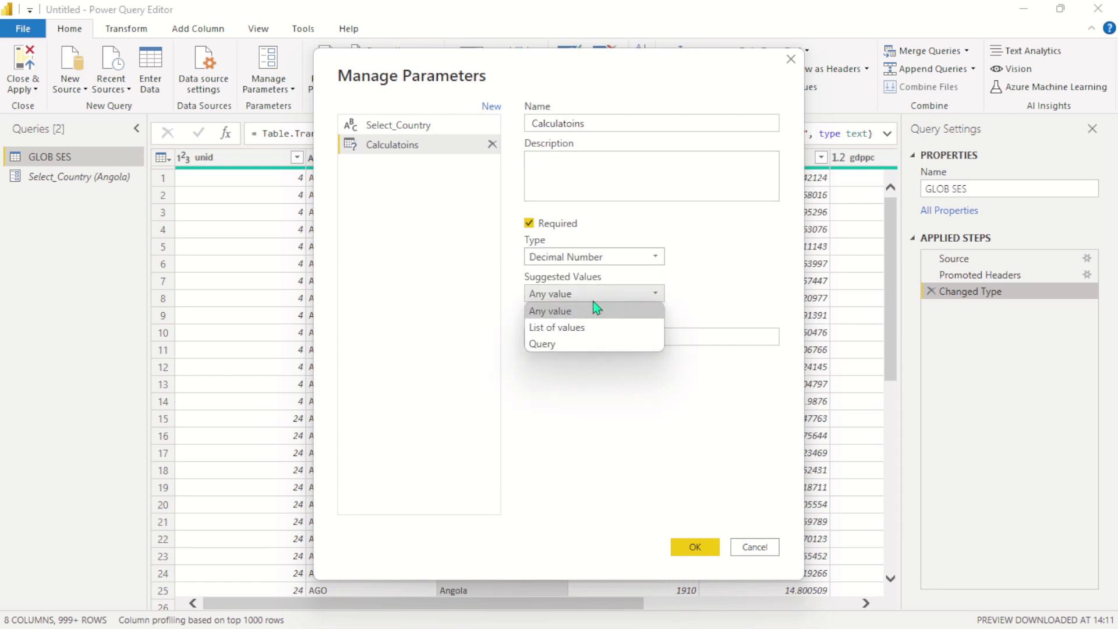
pyautogui.click(583, 311)
pyautogui.click(579, 333)
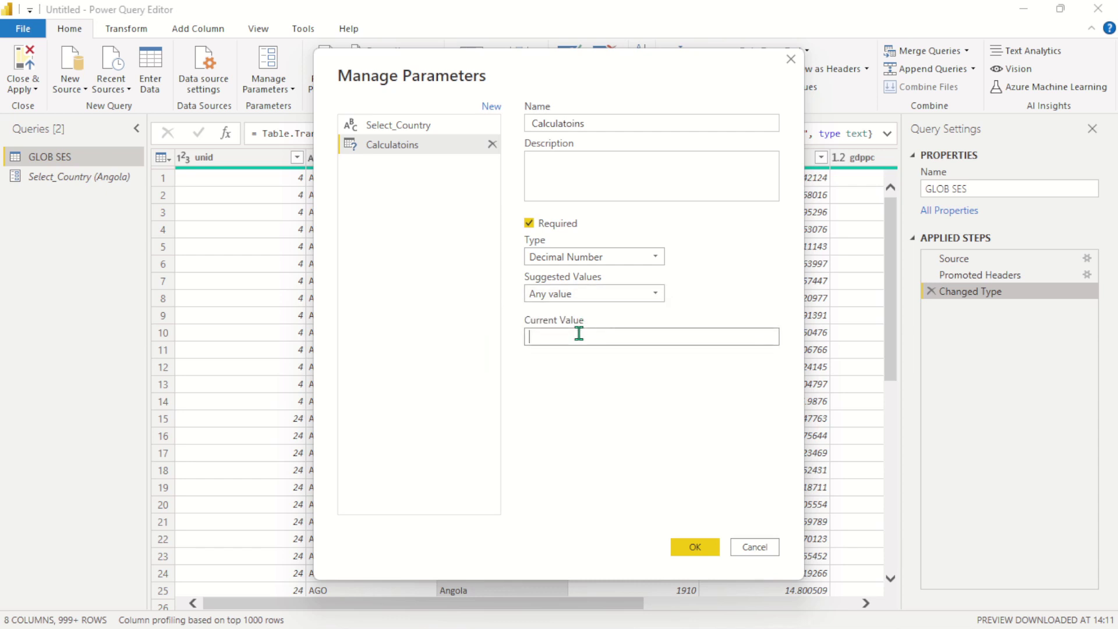
pyautogui.write('O')
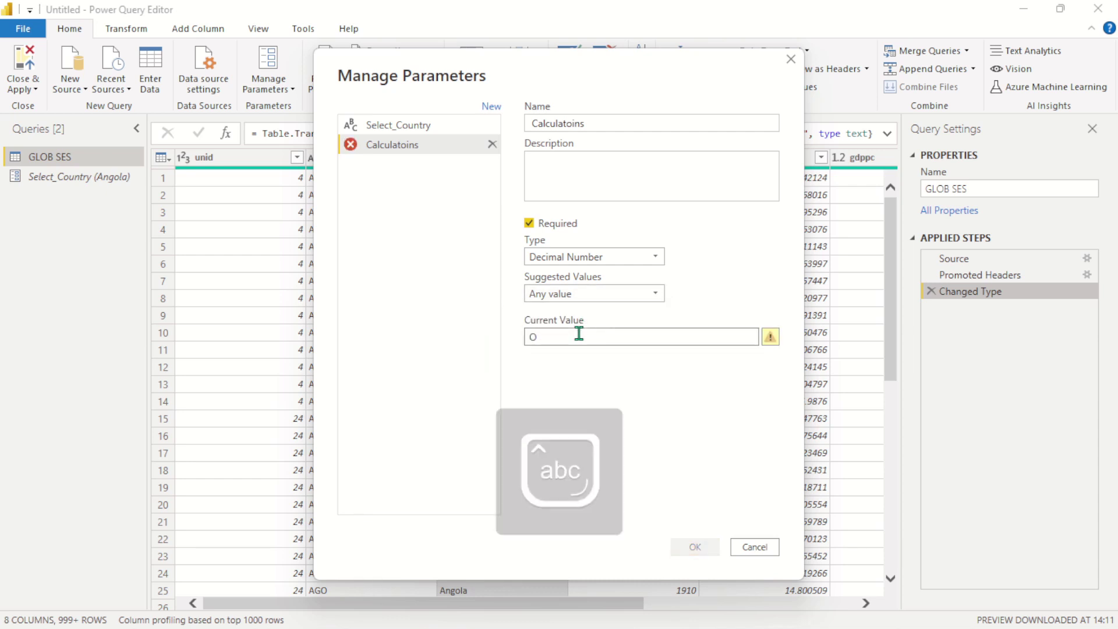
pyautogui.press('BackSpace')
pyautogui.write('0')
pyautogui.press('capslock')
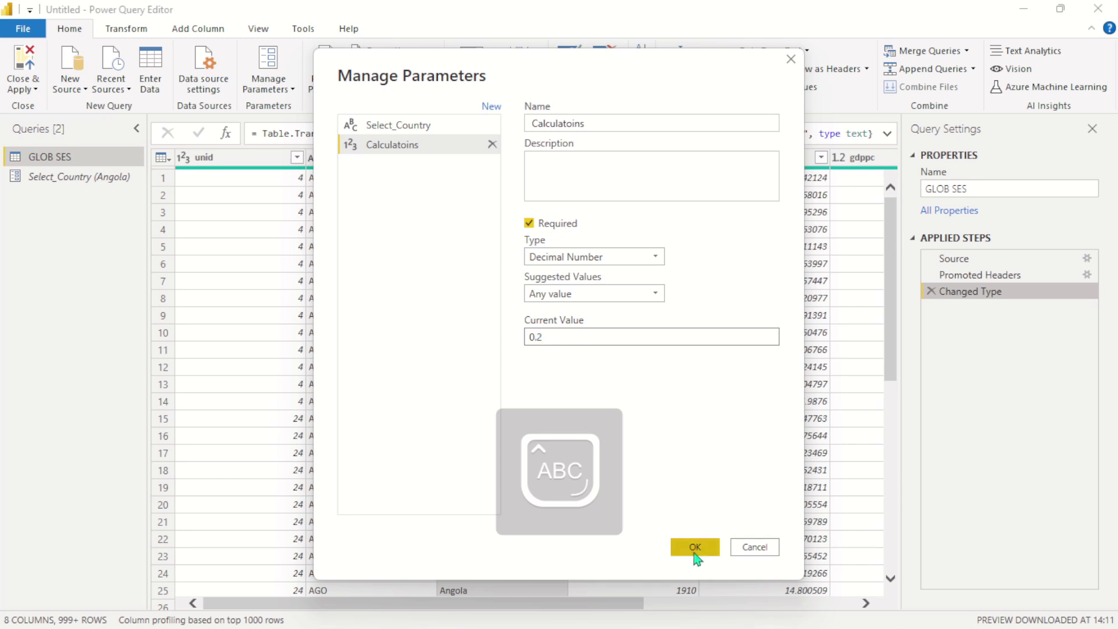
pyautogui.click(695, 553)
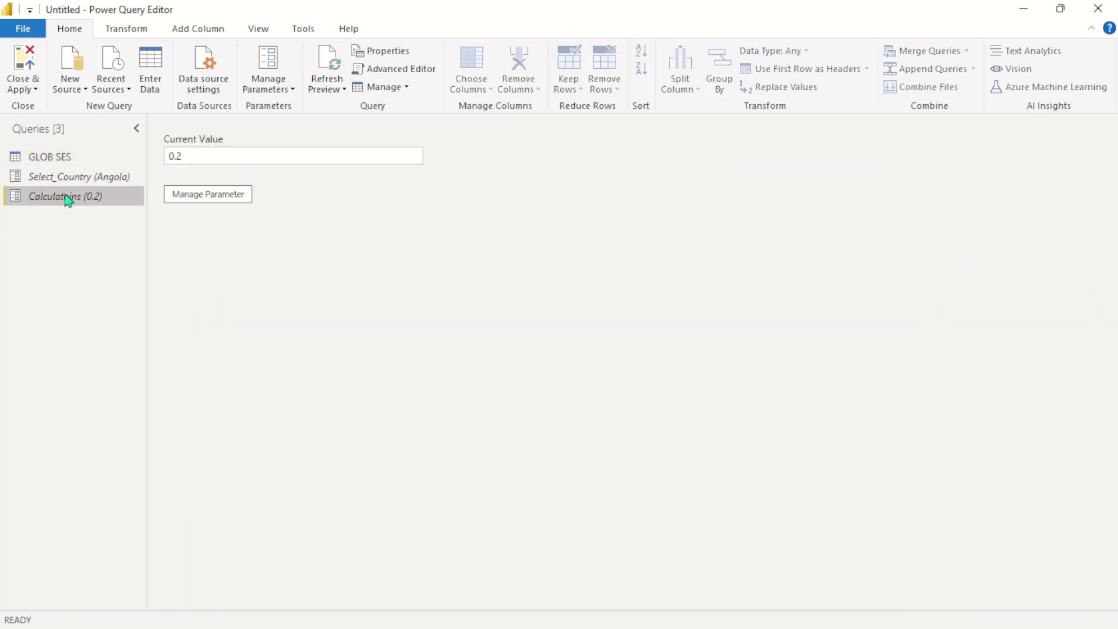
# Start a custom column on GLOB SES with formula [gdppc]*Calculatoins.
pyautogui.moveTo(63, 159); pyautogui.dragTo(52, 158)
pyautogui.click(53, 158)
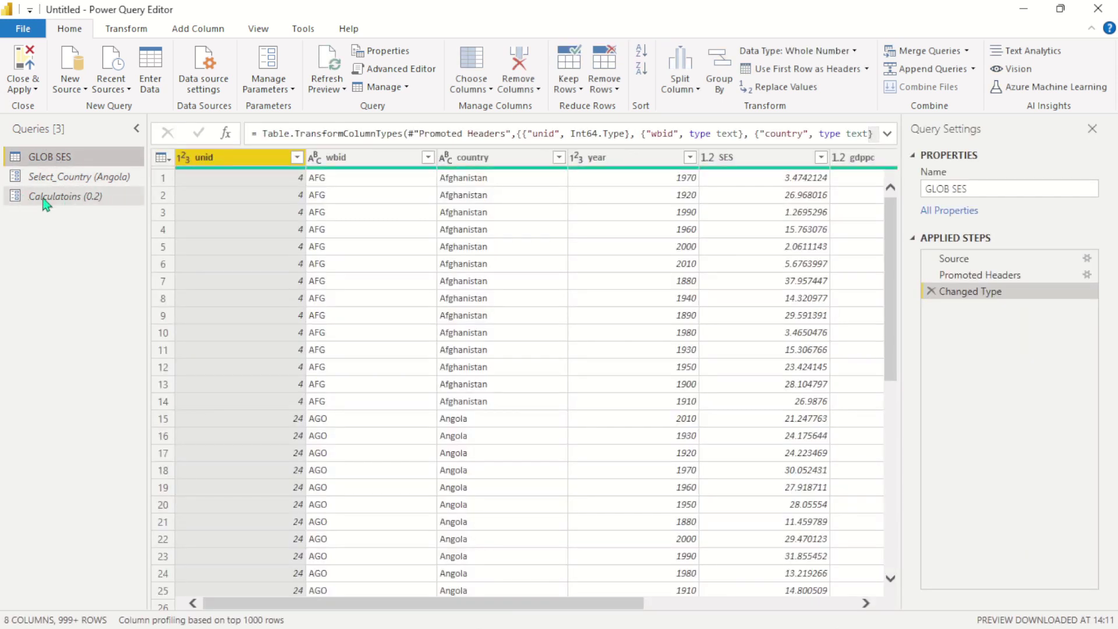
pyautogui.moveTo(422, 606); pyautogui.dragTo(479, 552)
pyautogui.click(200, 31)
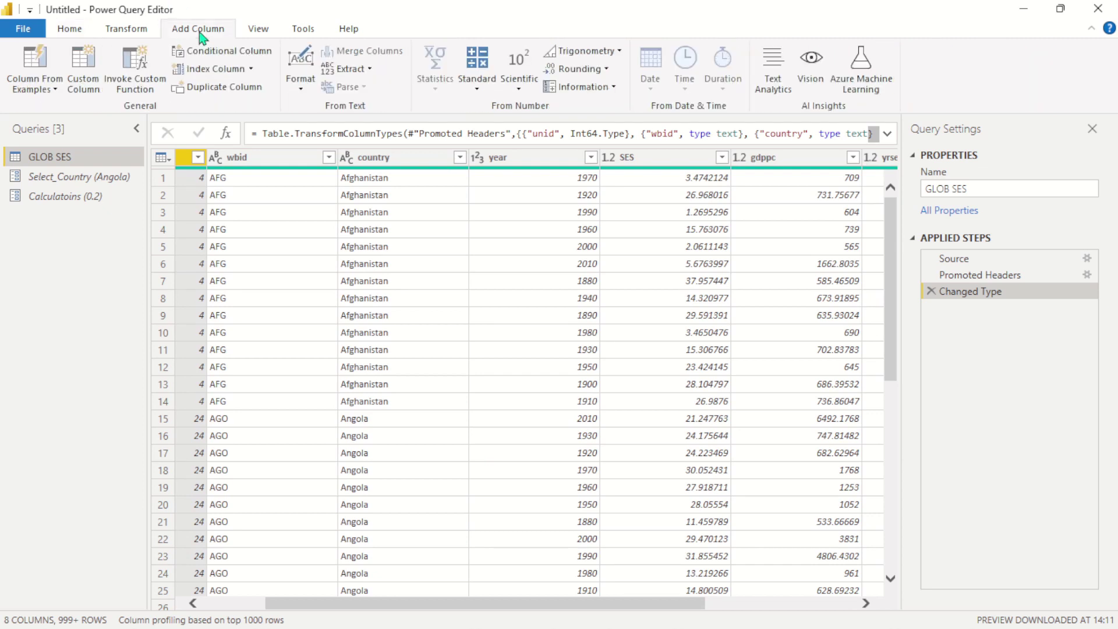
pyautogui.click(94, 77)
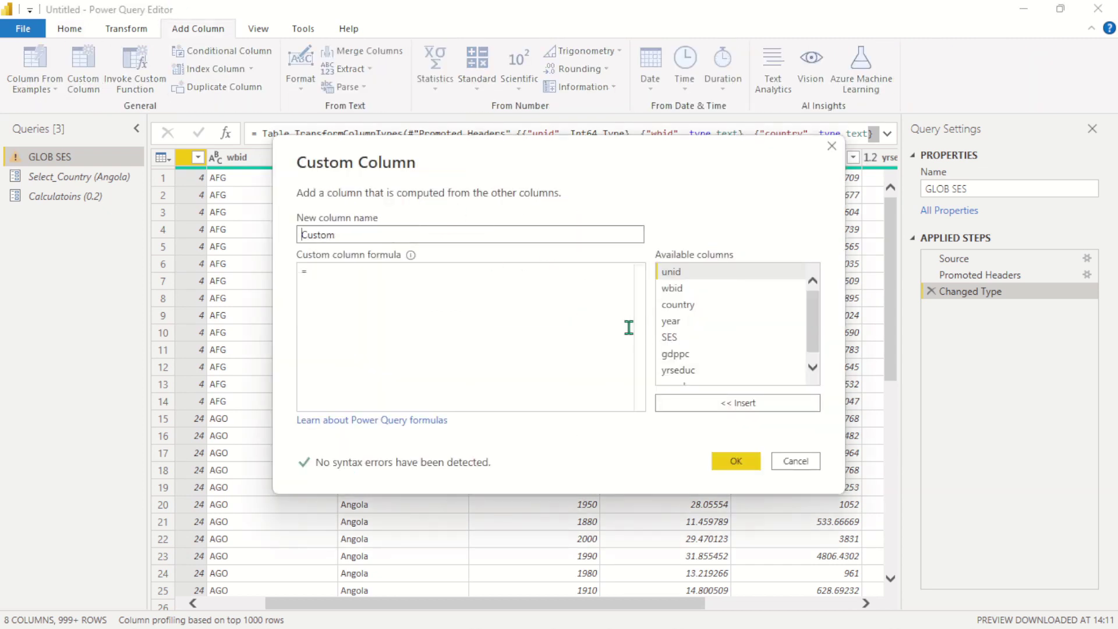
pyautogui.moveTo(813, 335); pyautogui.dragTo(815, 349)
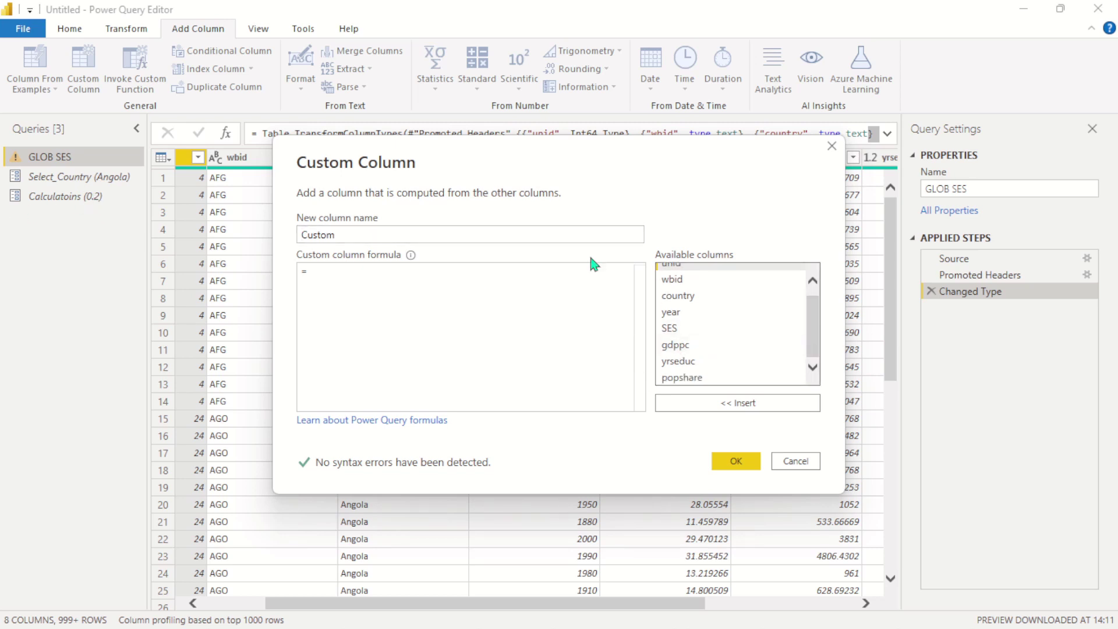
pyautogui.click(675, 345)
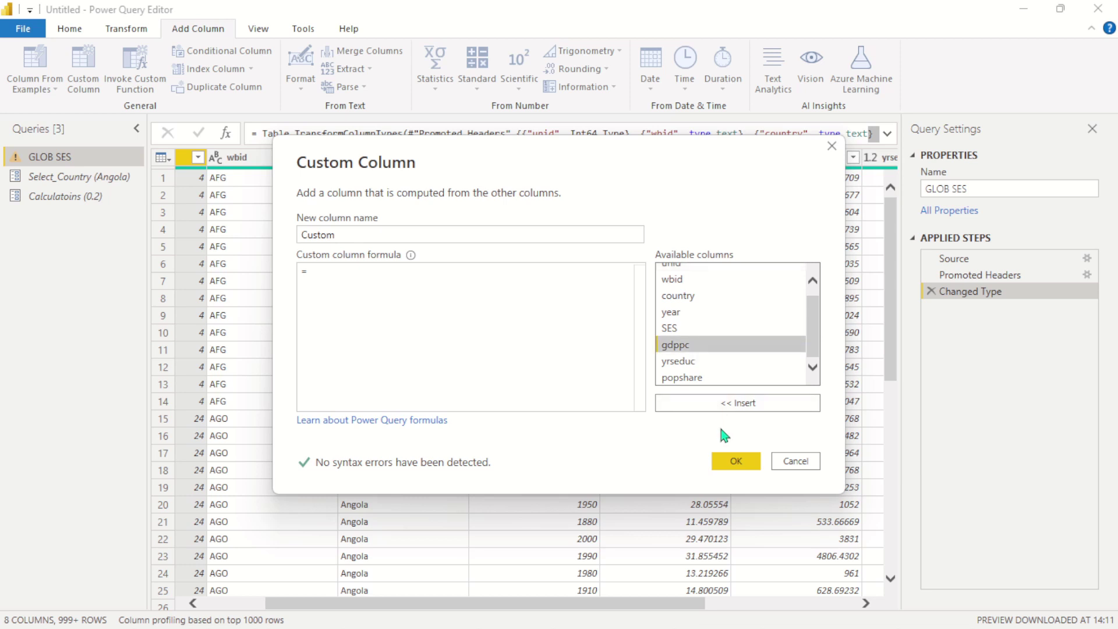
pyautogui.click(738, 403)
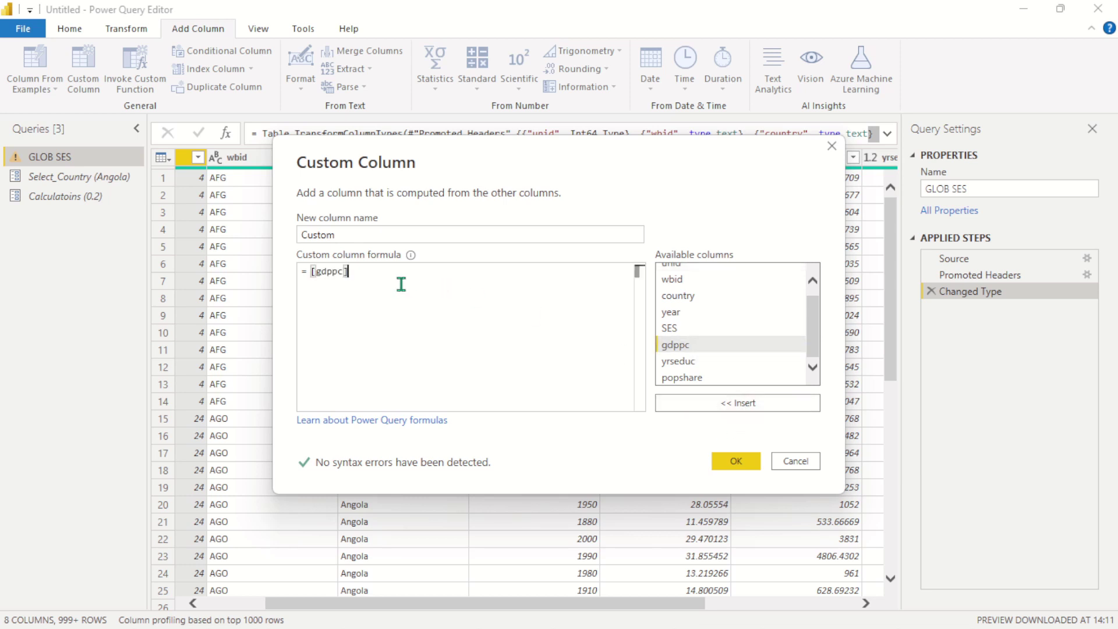
pyautogui.press('capslock')
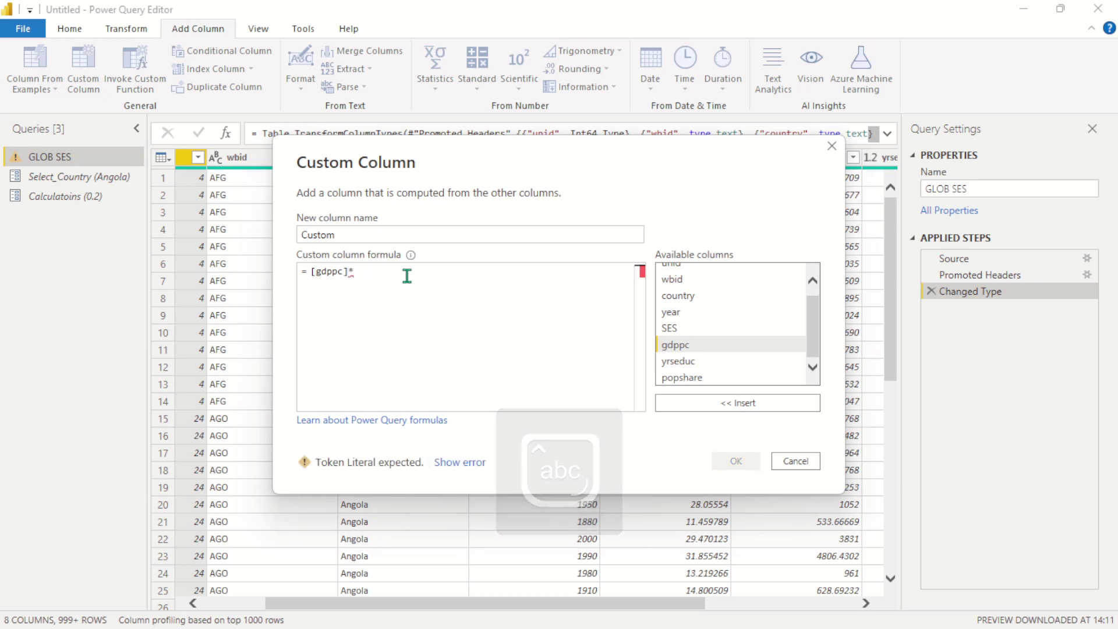
pyautogui.write('*')
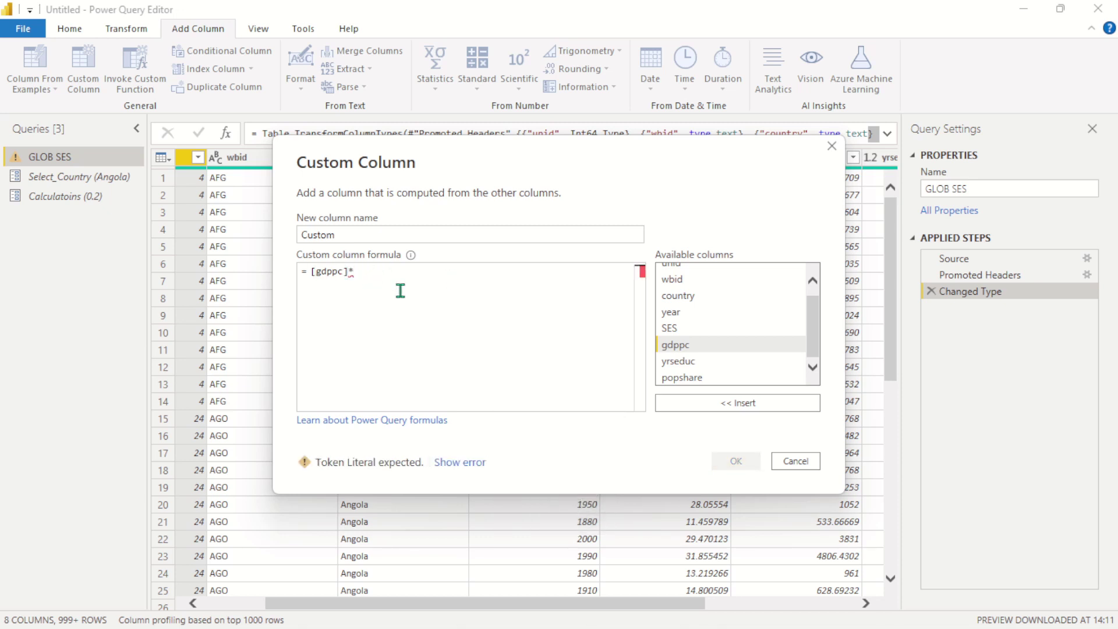
pyautogui.press('capslock')
pyautogui.write('C')
pyautogui.press('capslock')
pyautogui.write('a')
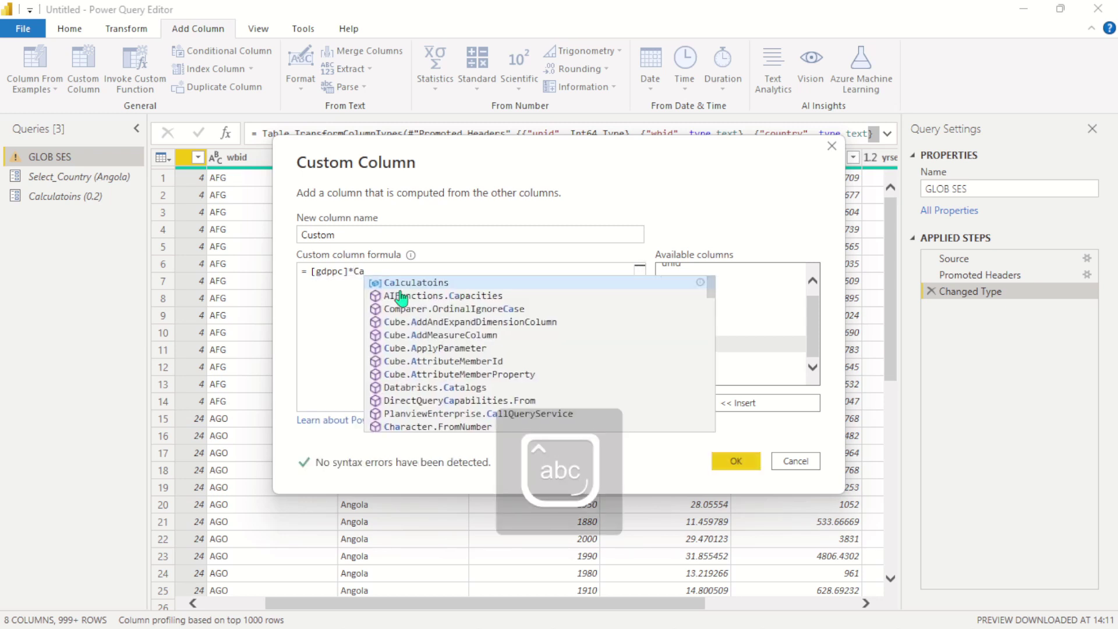
pyautogui.click(479, 283)
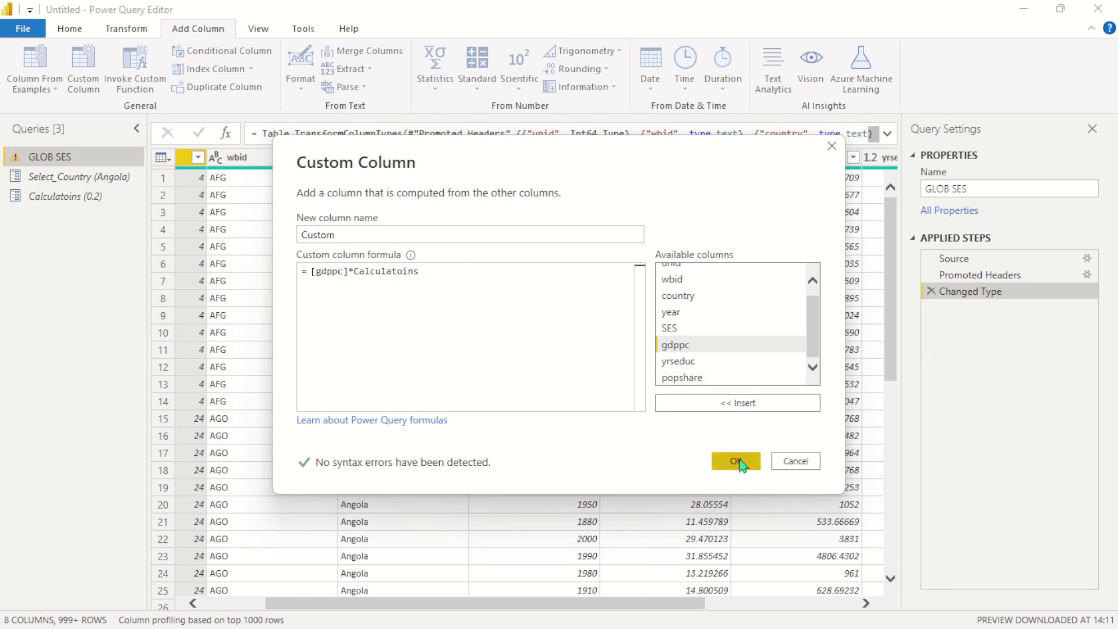
# Name the new column Calculations and add it to the table.
pyautogui.click(344, 237)
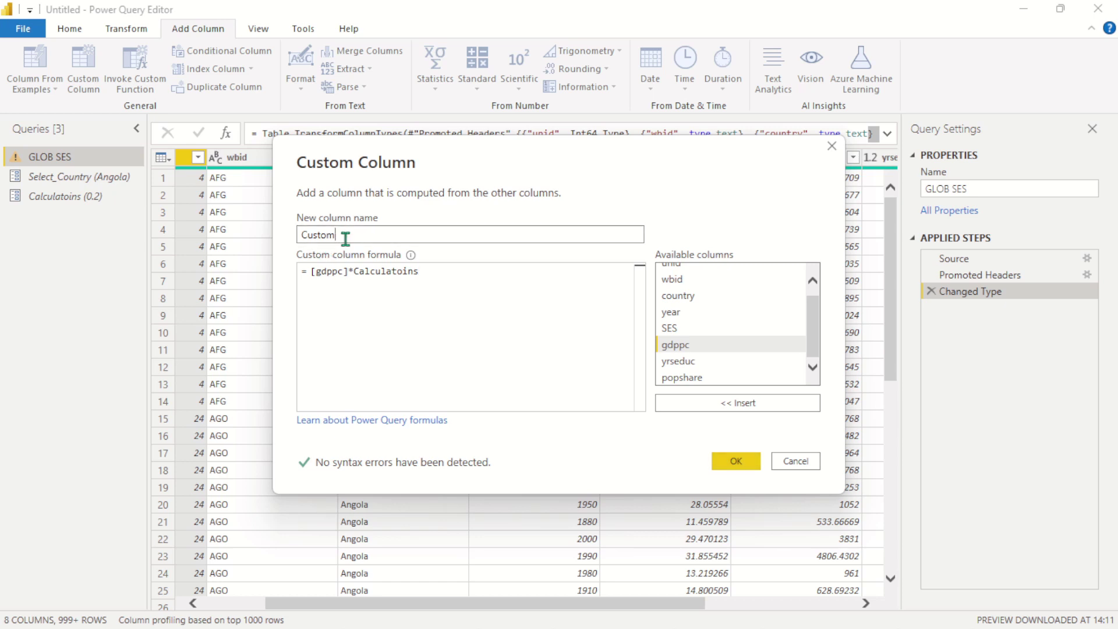
pyautogui.doubleClick(346, 239)
pyautogui.write('C')
pyautogui.press('capslock')
pyautogui.write('l')
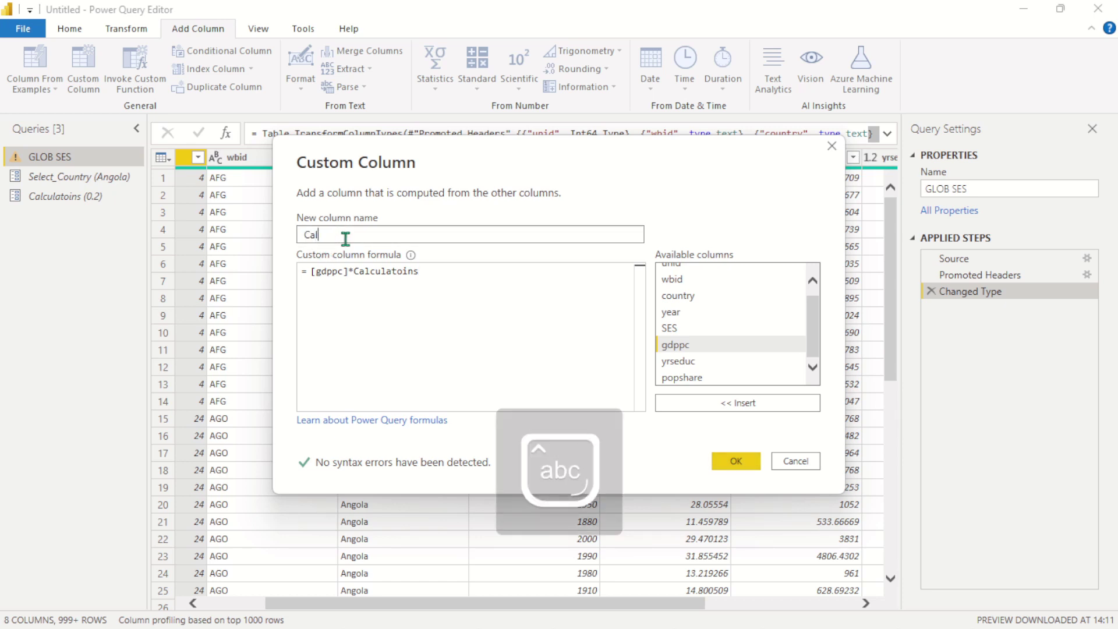
pyautogui.write('acyulation')
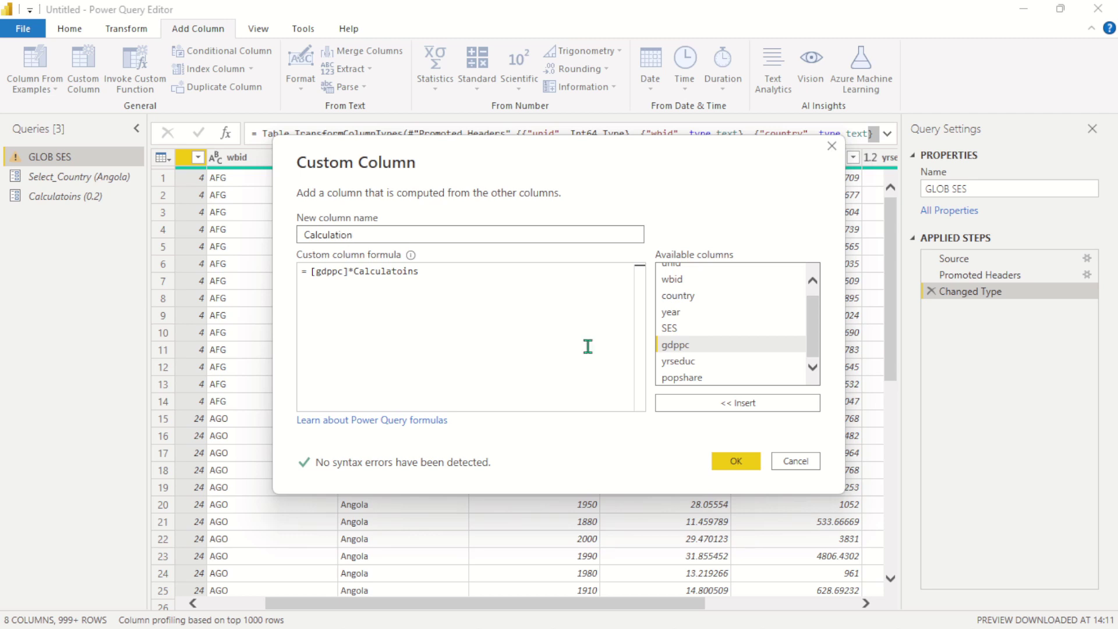
pyautogui.write('s')
pyautogui.click(736, 460)
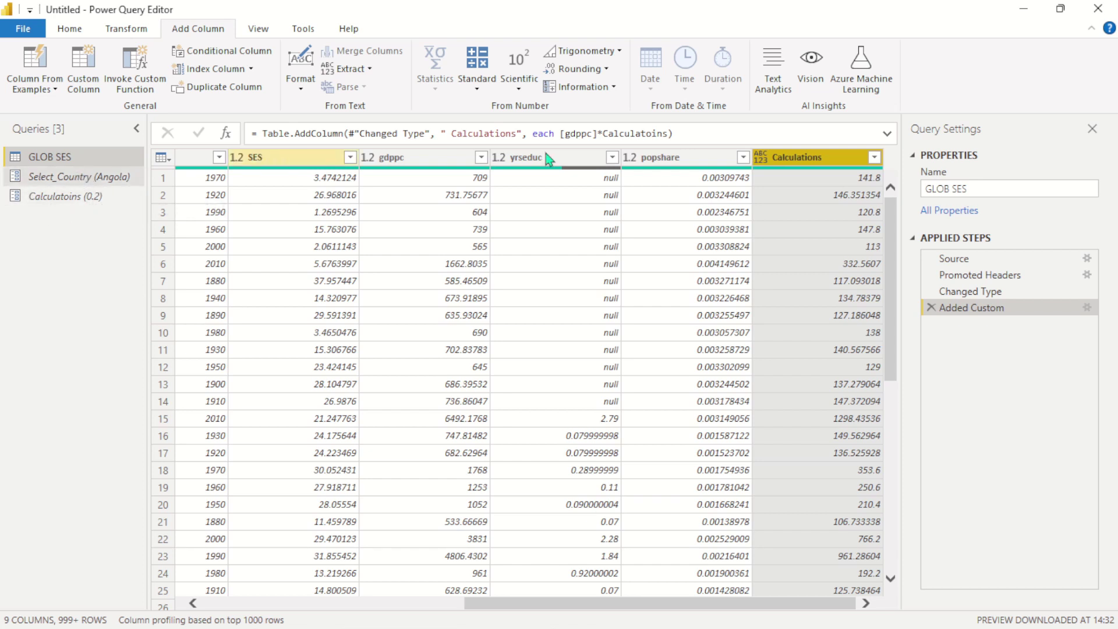
# Set Calculatoins' current value to 0 and check the Calculations column in GLOB SES.
pyautogui.click(90, 198)
pyautogui.click(247, 158)
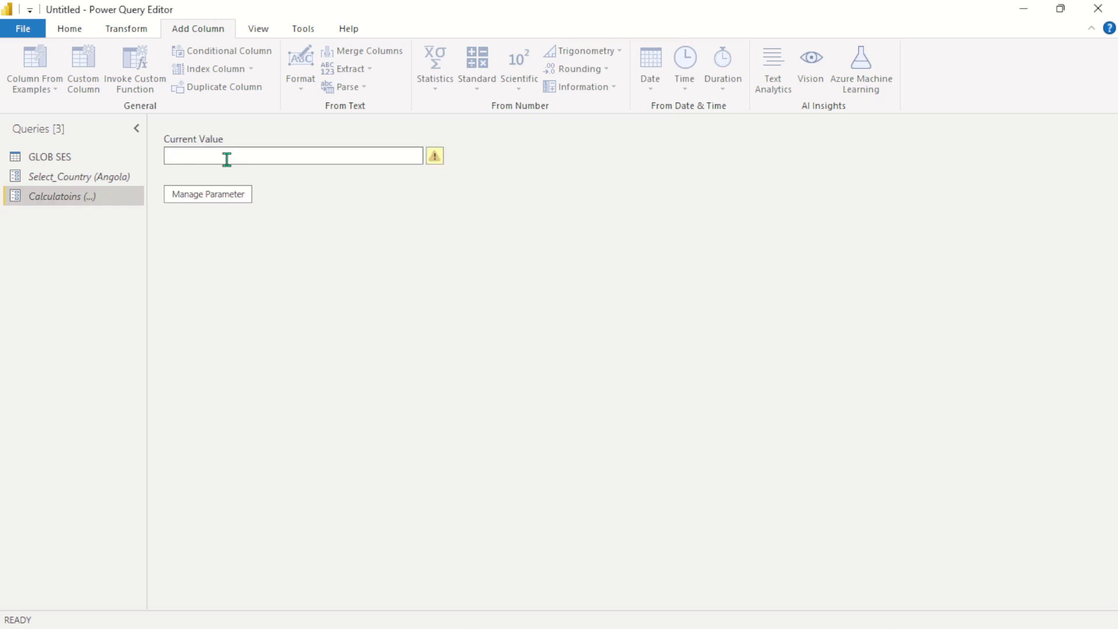
pyautogui.write('0')
pyautogui.press('Return')
pyautogui.click(75, 157)
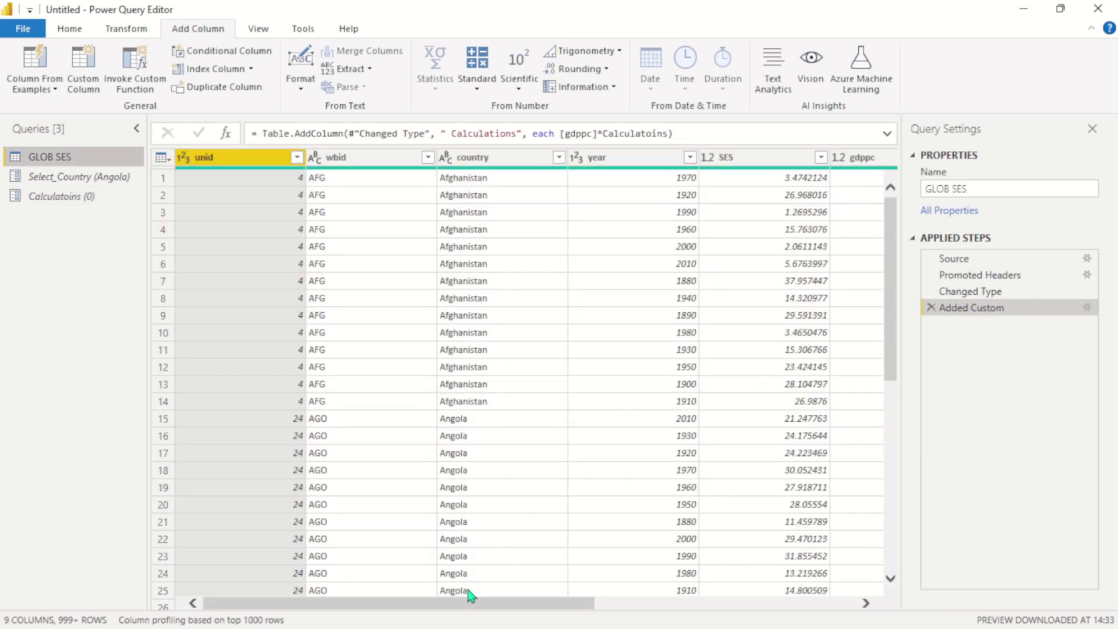
pyautogui.moveTo(468, 603); pyautogui.dragTo(824, 382)
# Change Calculatoins to 0.5 and verify Calculations shows half of gdppc.
pyautogui.click(85, 197)
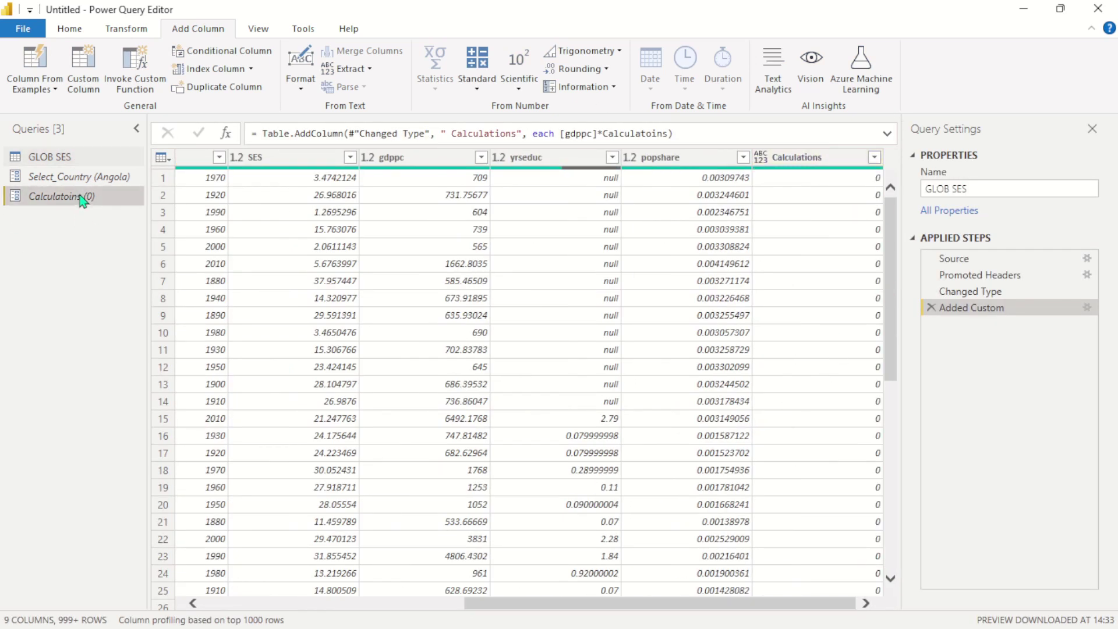
pyautogui.click(190, 160)
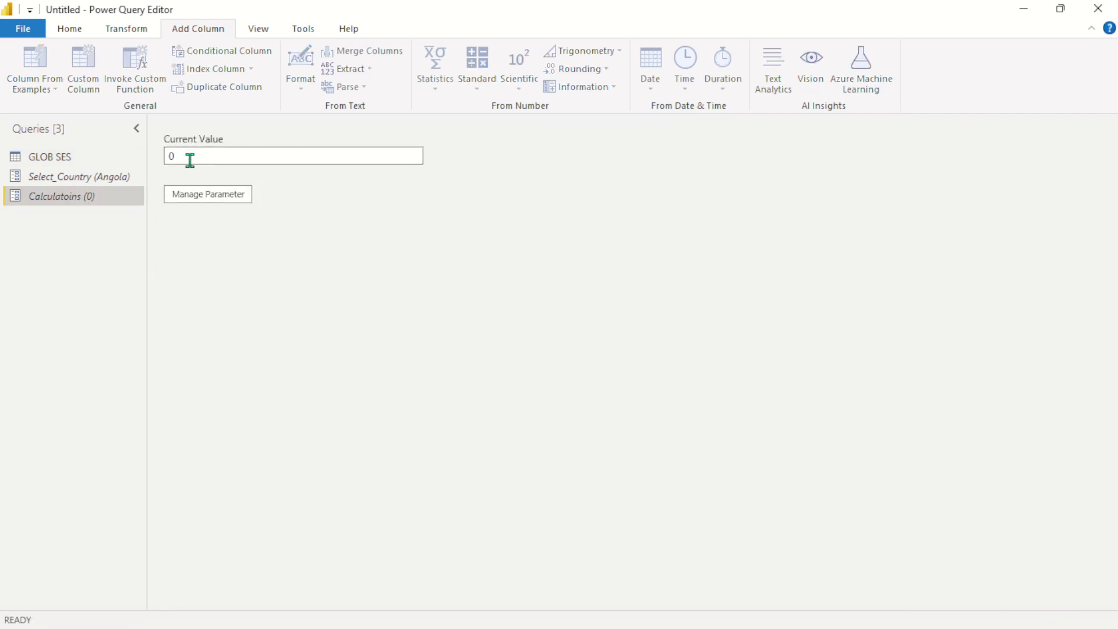
pyautogui.click(74, 158)
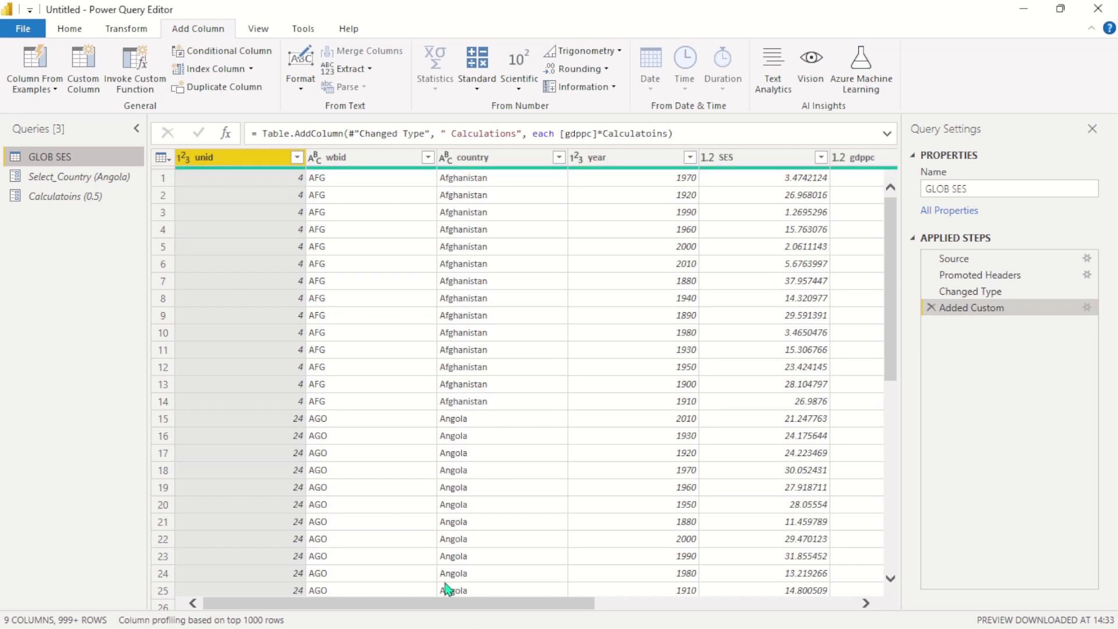
pyautogui.moveTo(459, 603); pyautogui.dragTo(788, 594)
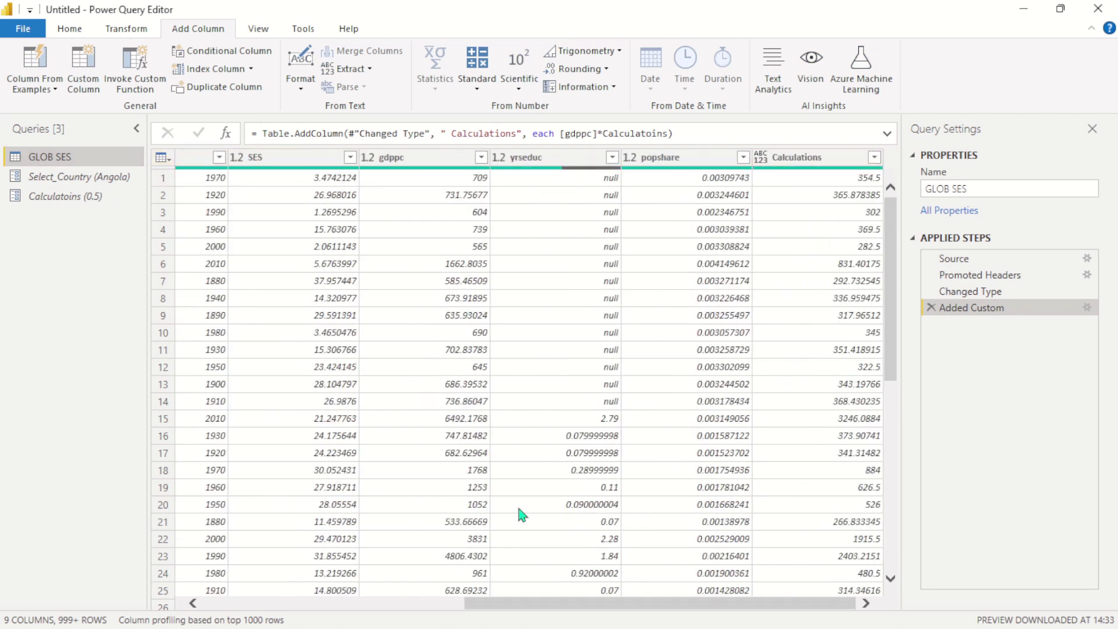
pyautogui.click(634, 595)
pyautogui.moveTo(670, 606); pyautogui.dragTo(844, 603)
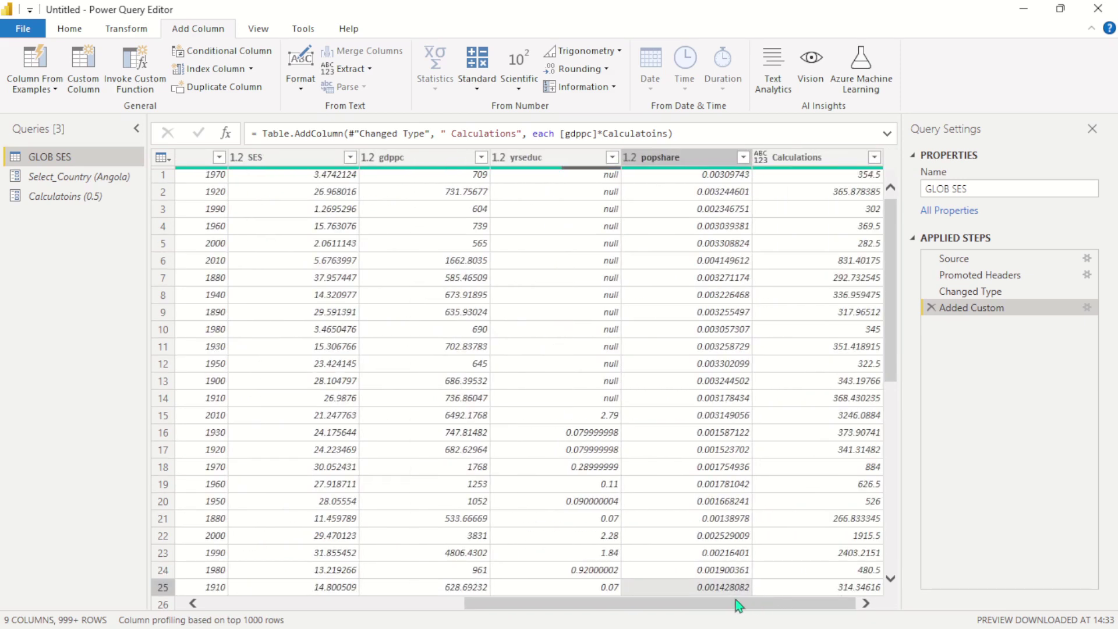
pyautogui.moveTo(736, 599); pyautogui.dragTo(227, 600)
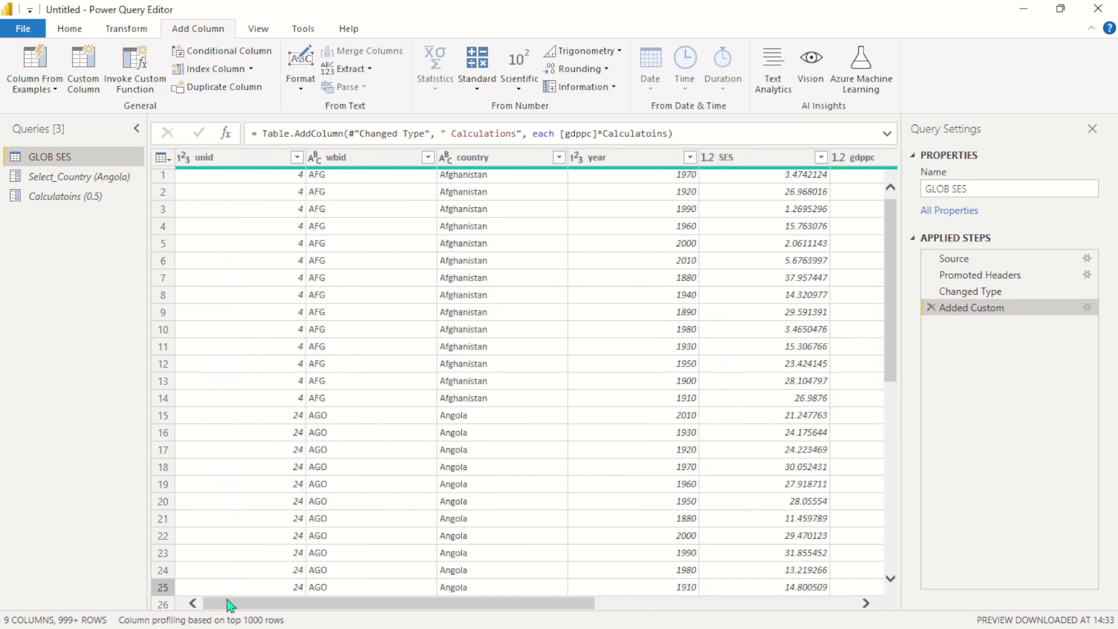
pyautogui.moveTo(357, 605); pyautogui.dragTo(620, 607)
pyautogui.moveTo(775, 603); pyautogui.dragTo(232, 606)
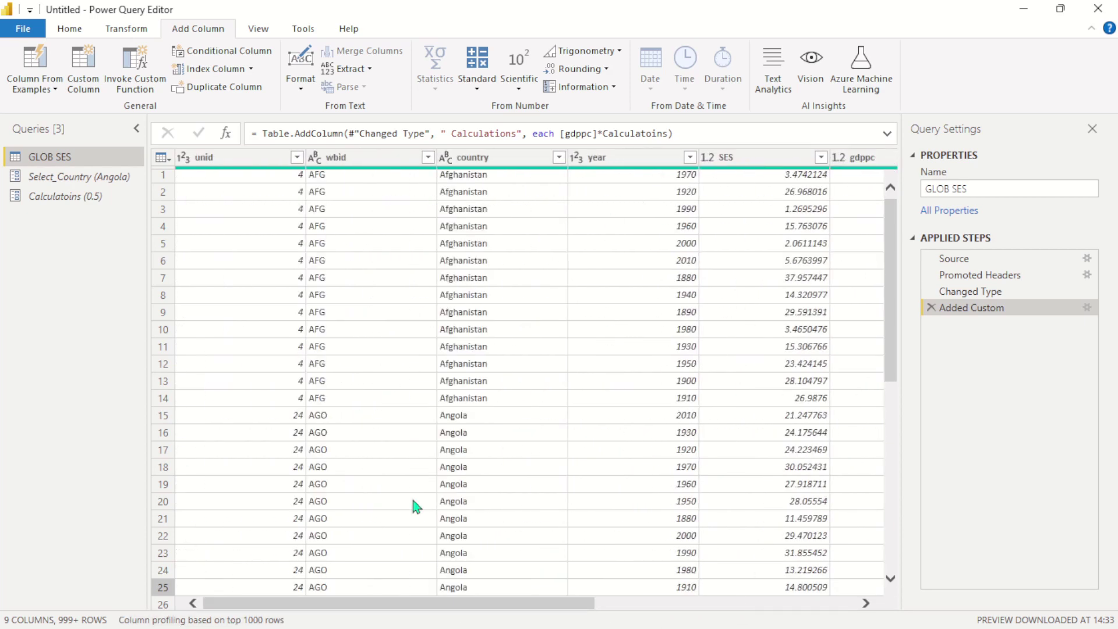